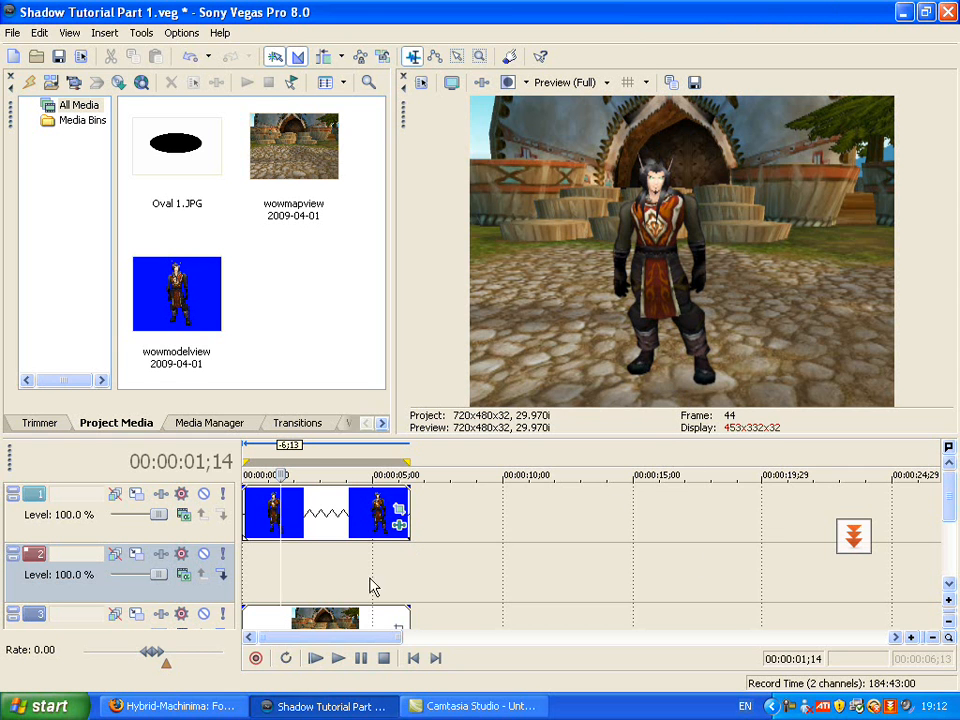
Copy the character clip from track 1 and paste it onto track 2, aligned with the start of the timeline
left_click(339, 513)
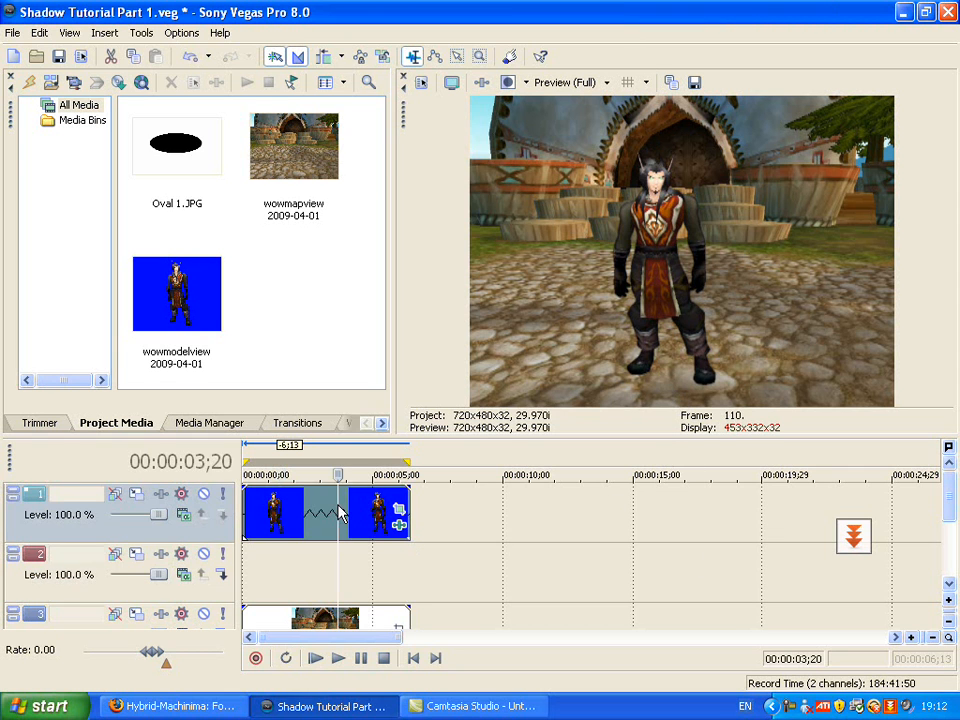
left_click(368, 616)
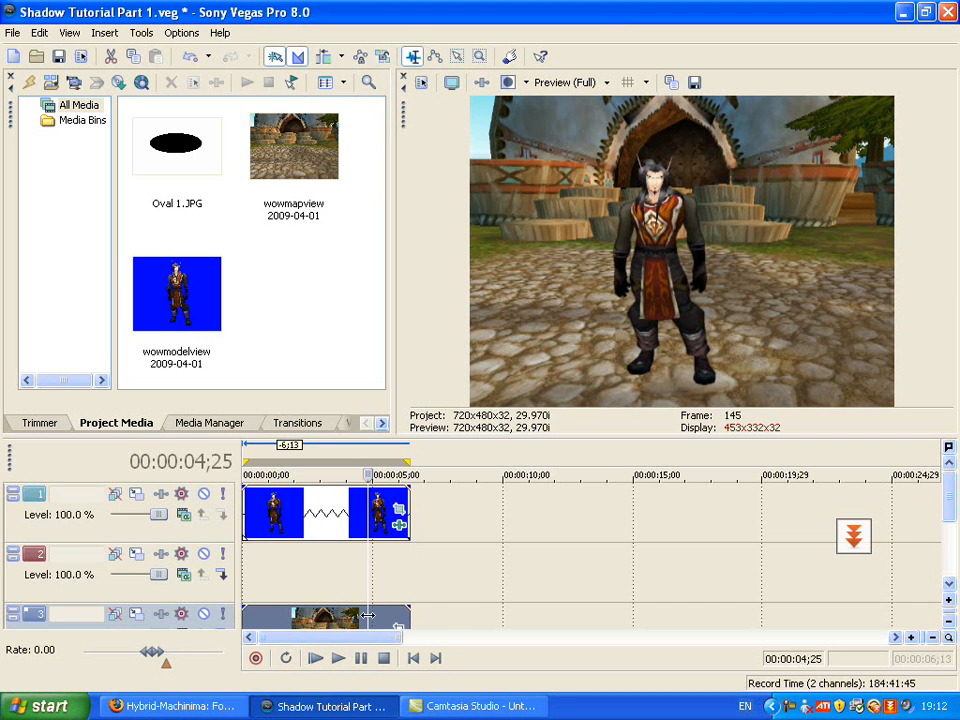
left_click(462, 593)
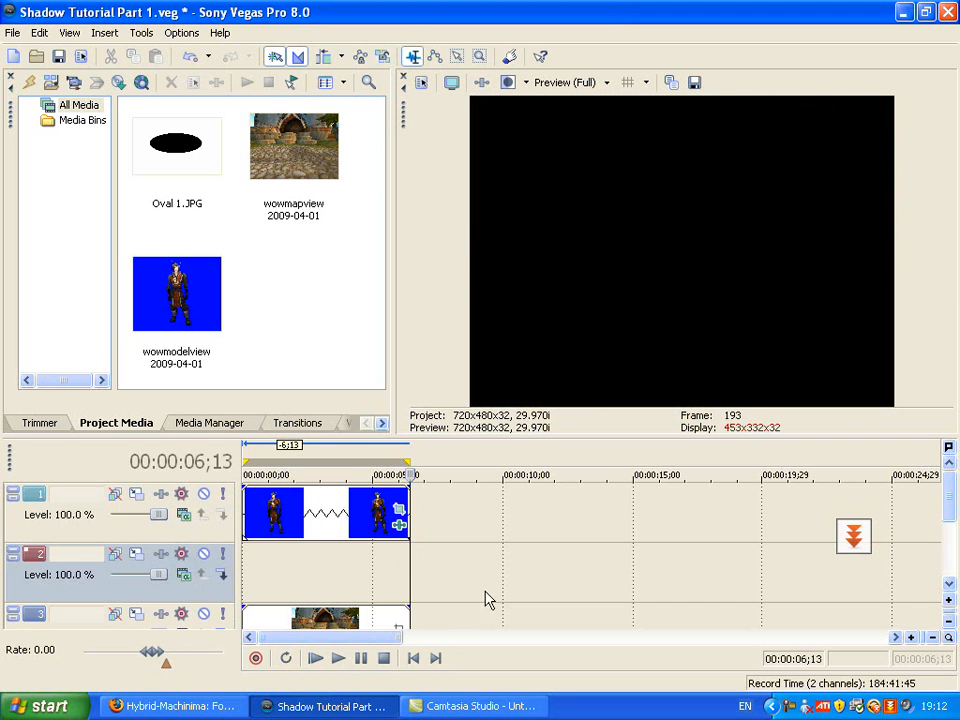
right_click(313, 513)
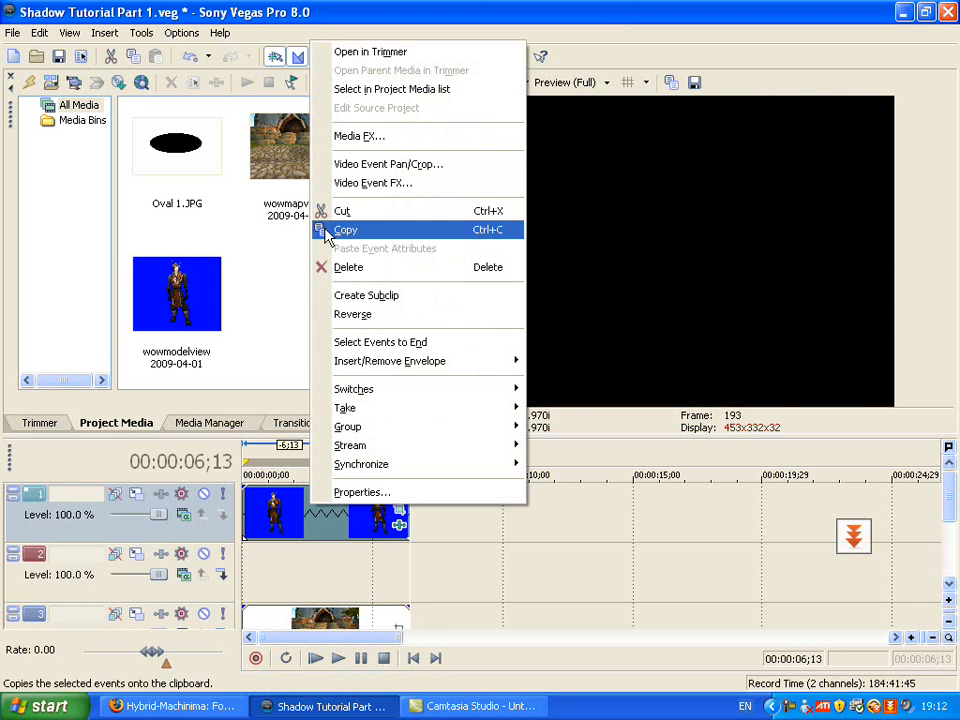
left_click(339, 238)
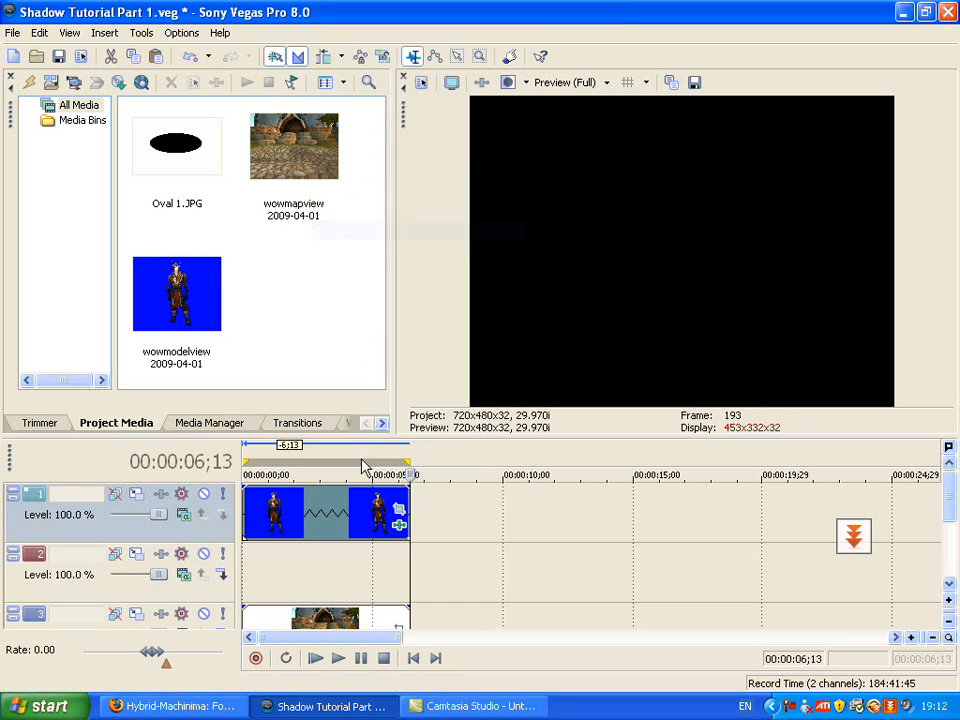
right_click(309, 562)
left_click(345, 362)
left_click_drag(381, 565, 257, 570)
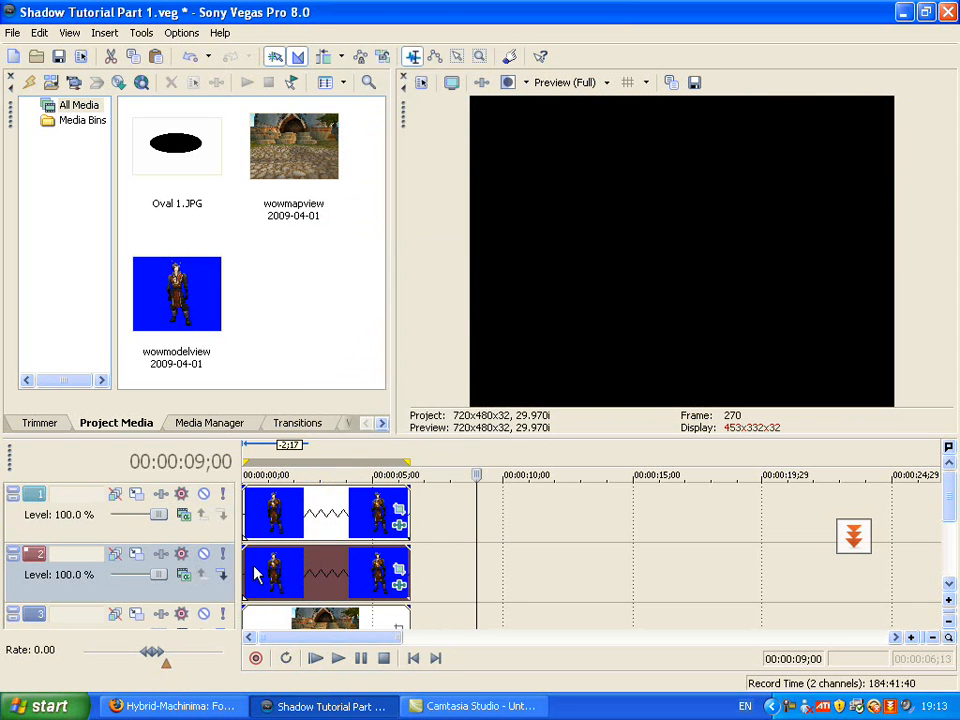
left_click(413, 658)
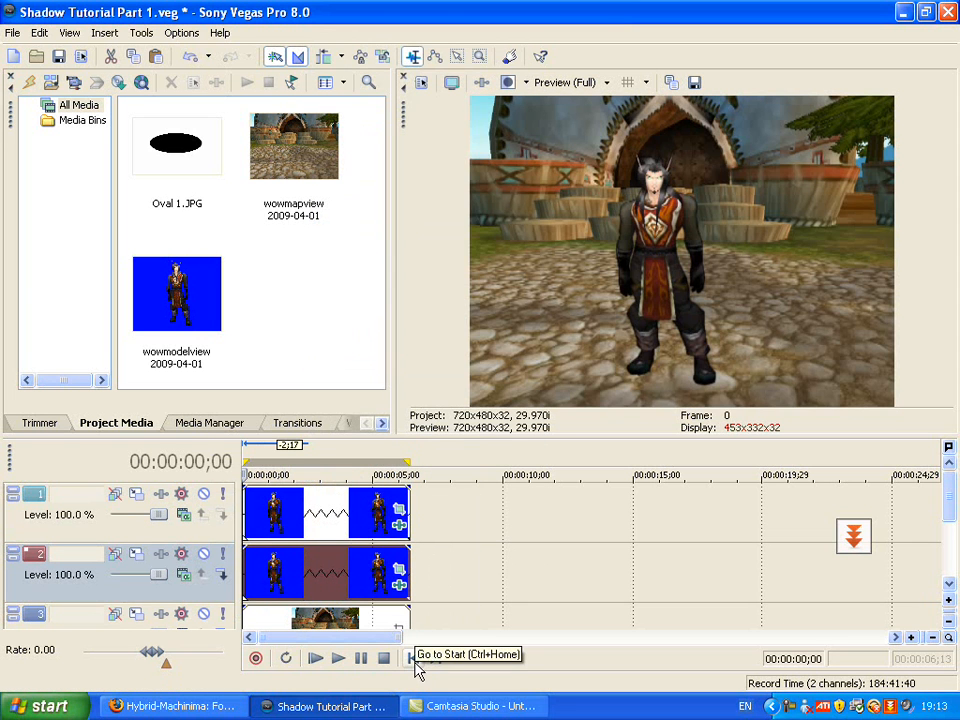
Add the Sony Black Restore effect to the track 2 clip and set its threshold to 1.000
right_click(350, 573)
right_click(318, 571)
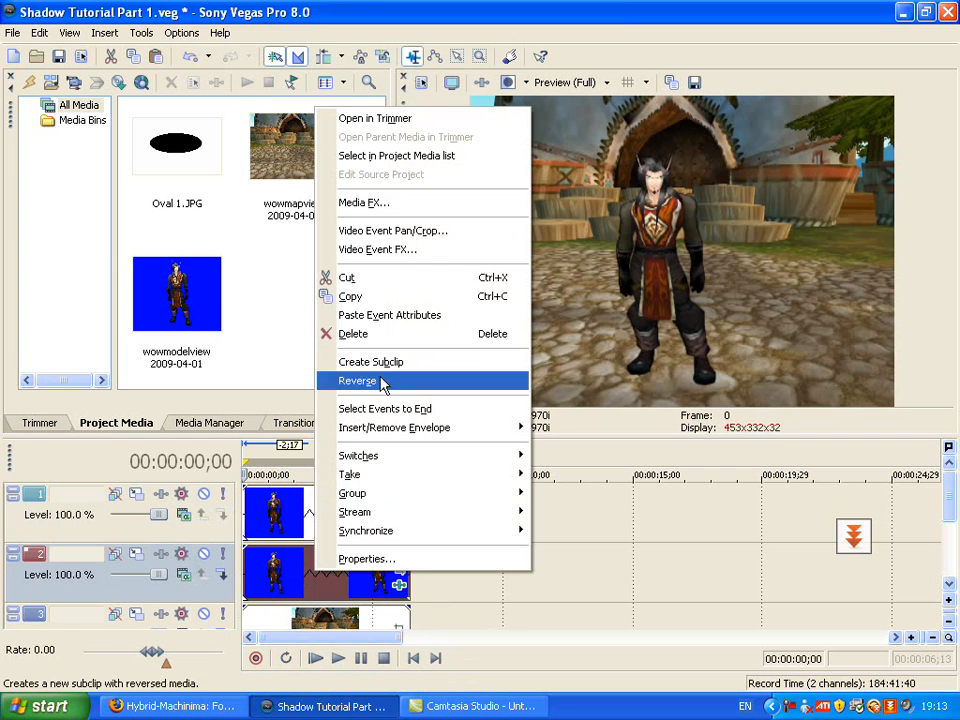
left_click(388, 262)
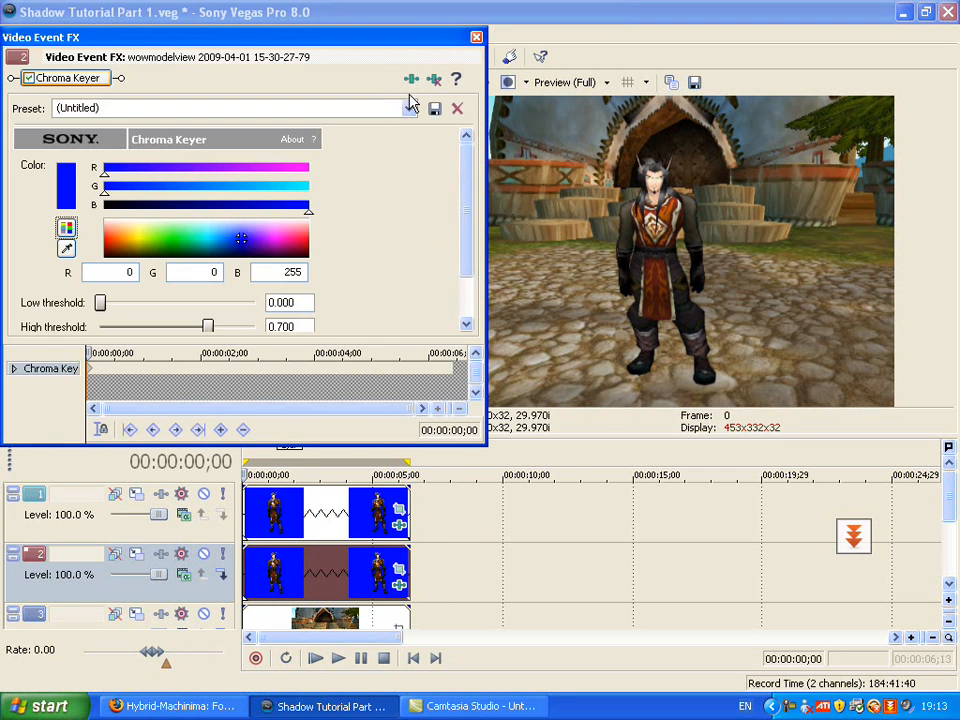
left_click(411, 79)
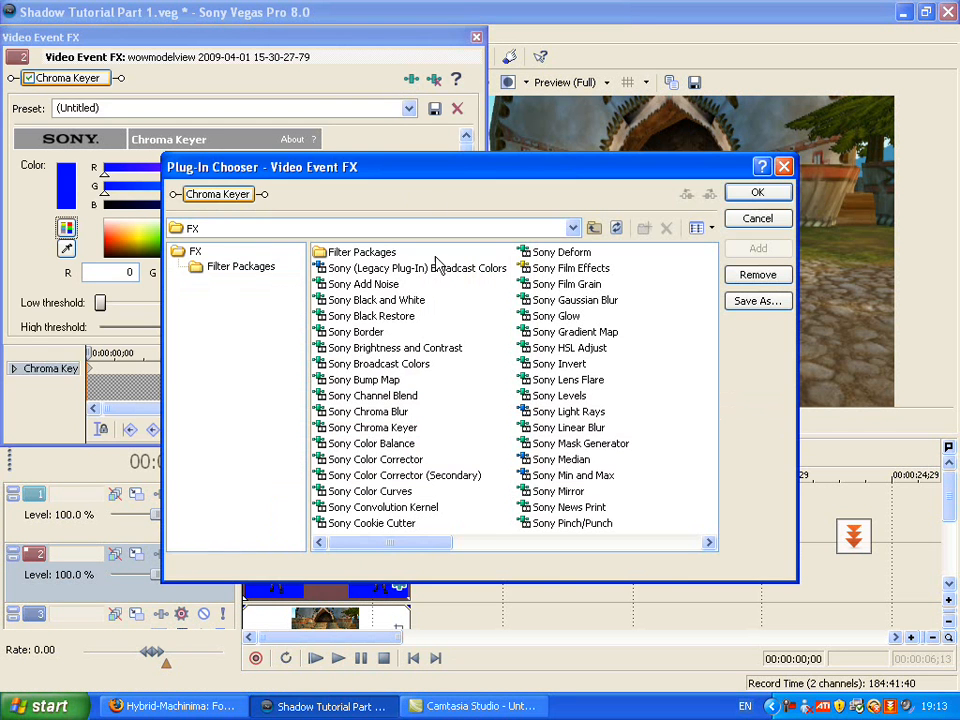
left_click(380, 316)
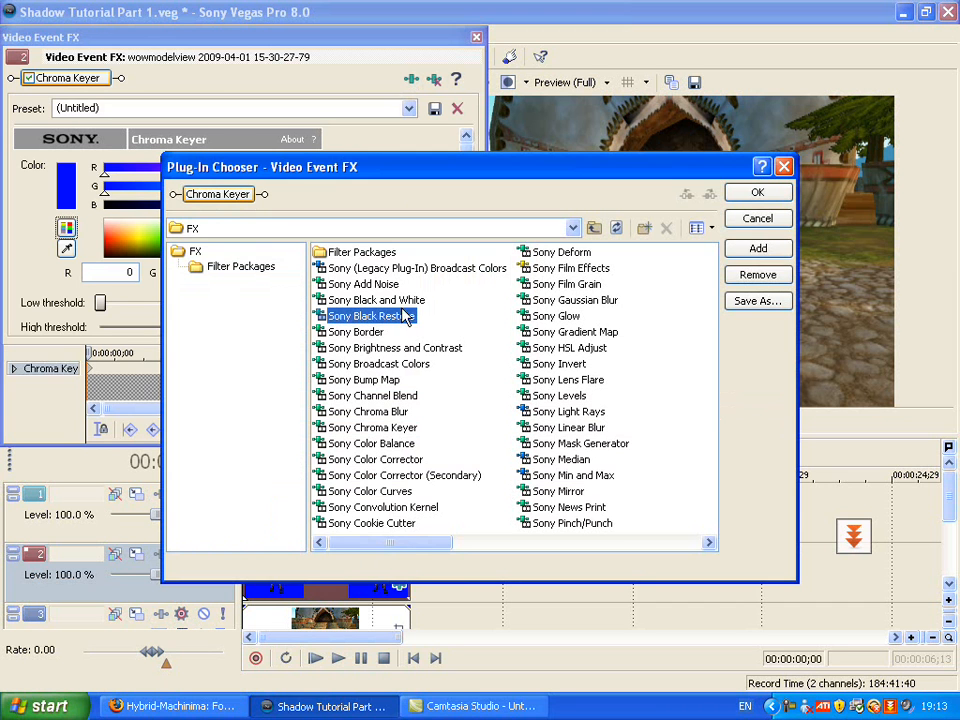
left_click(757, 248)
left_click(757, 193)
left_click_drag(79, 168, 300, 175)
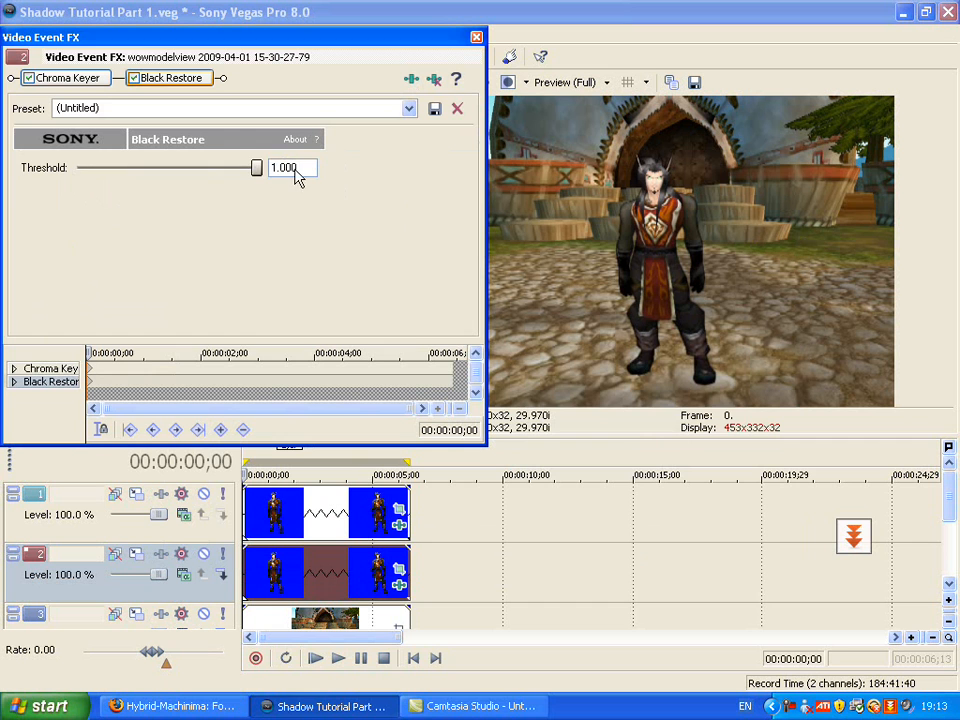
left_click(476, 37)
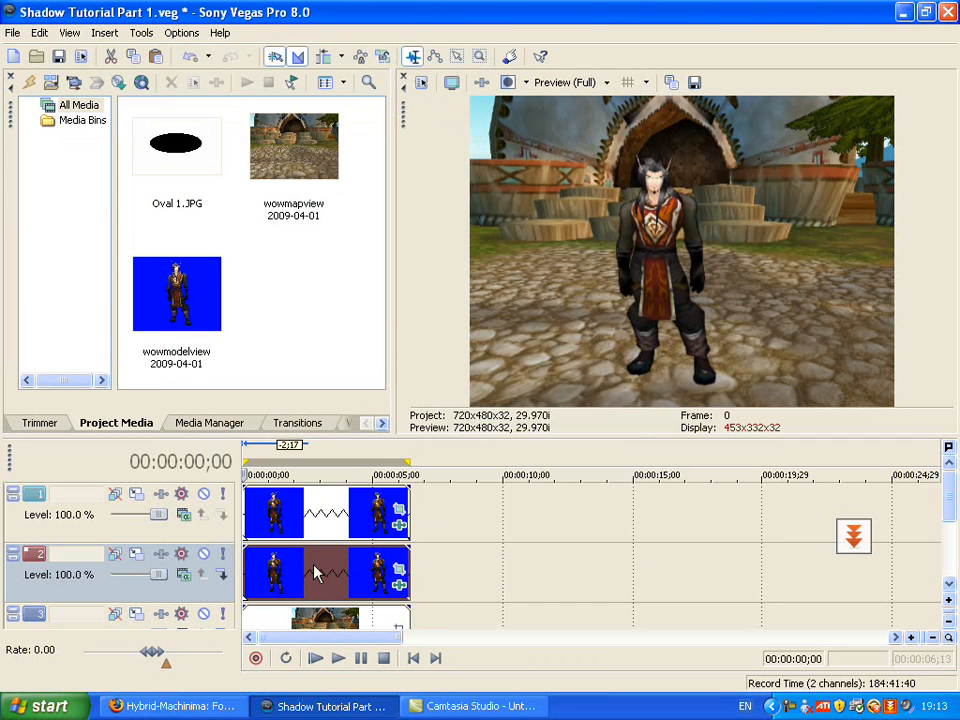
Try shifting the track 2 clip sideways with Event Pan/Crop to view its silhouette, and undo the shift
left_click(397, 569)
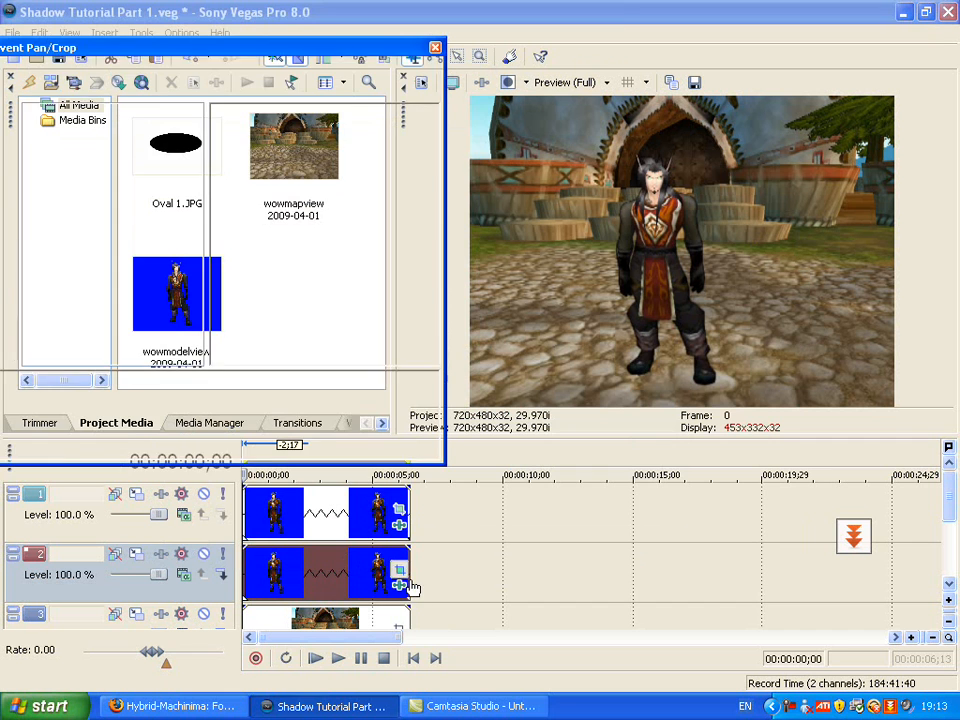
left_click_drag(379, 266, 315, 270)
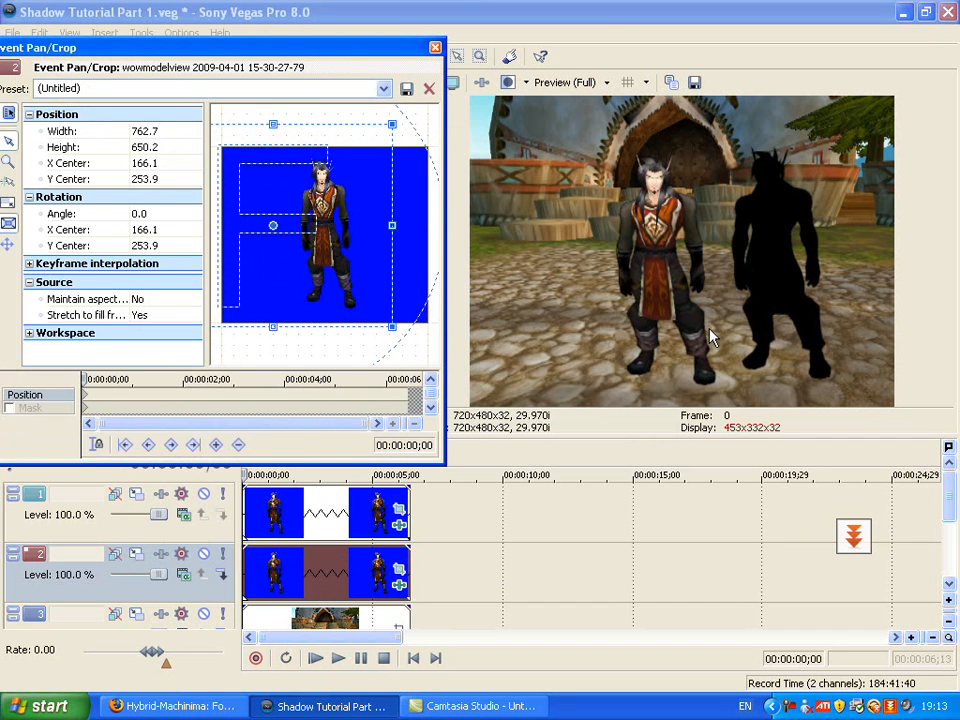
key("ctrl+z")
left_click(435, 48)
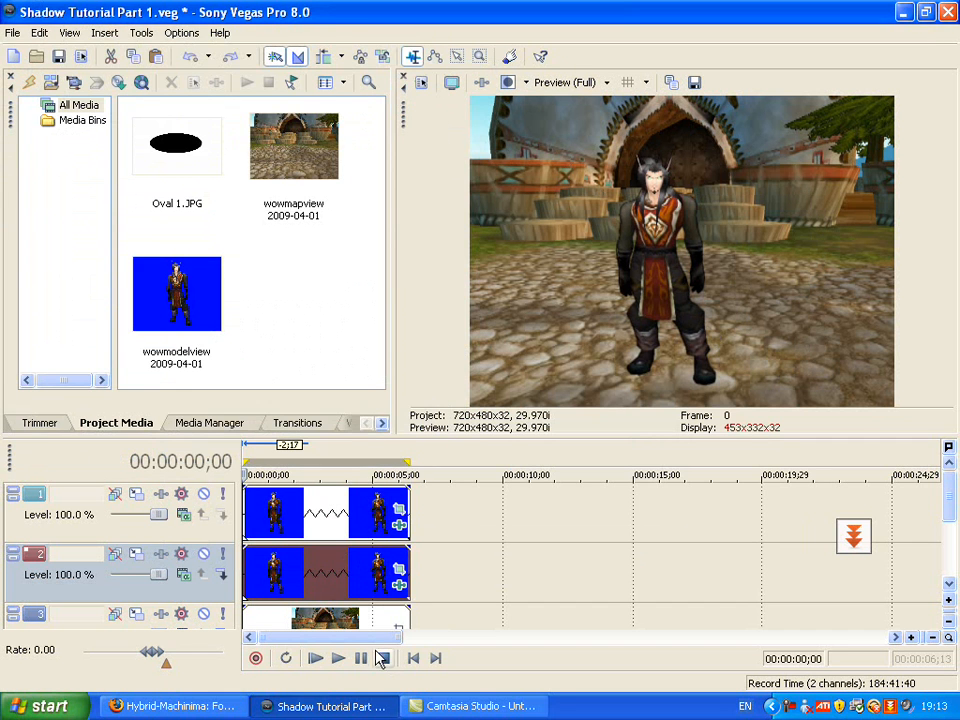
Add the Sony Deform effect to the track 2 clip's effect chain after Black Restore
right_click(362, 587)
left_click(430, 254)
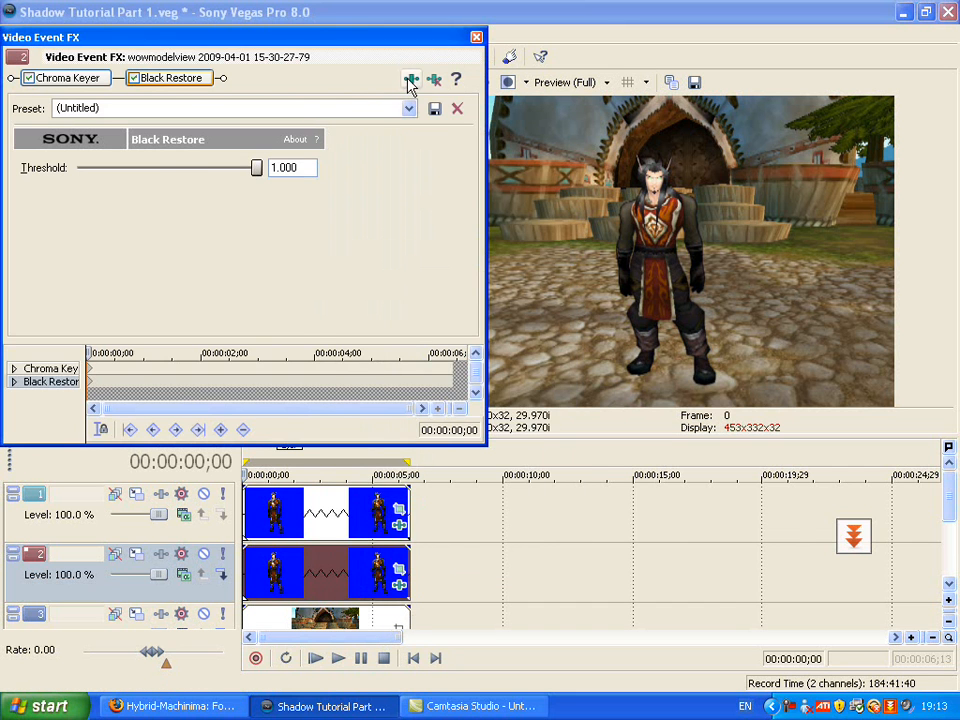
left_click(410, 79)
left_click(557, 258)
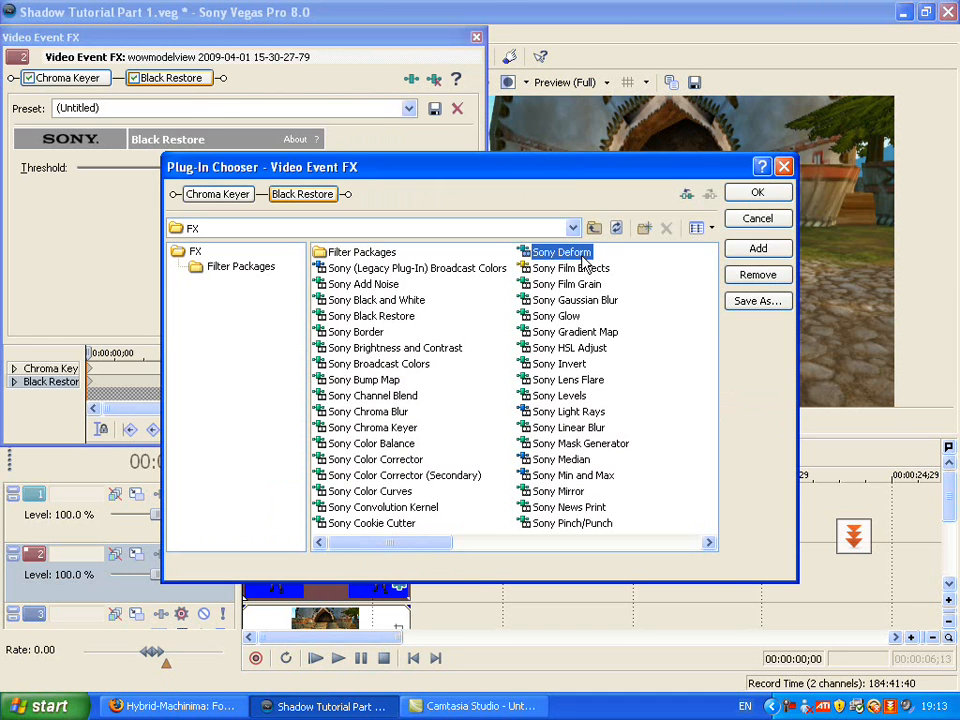
left_click(758, 249)
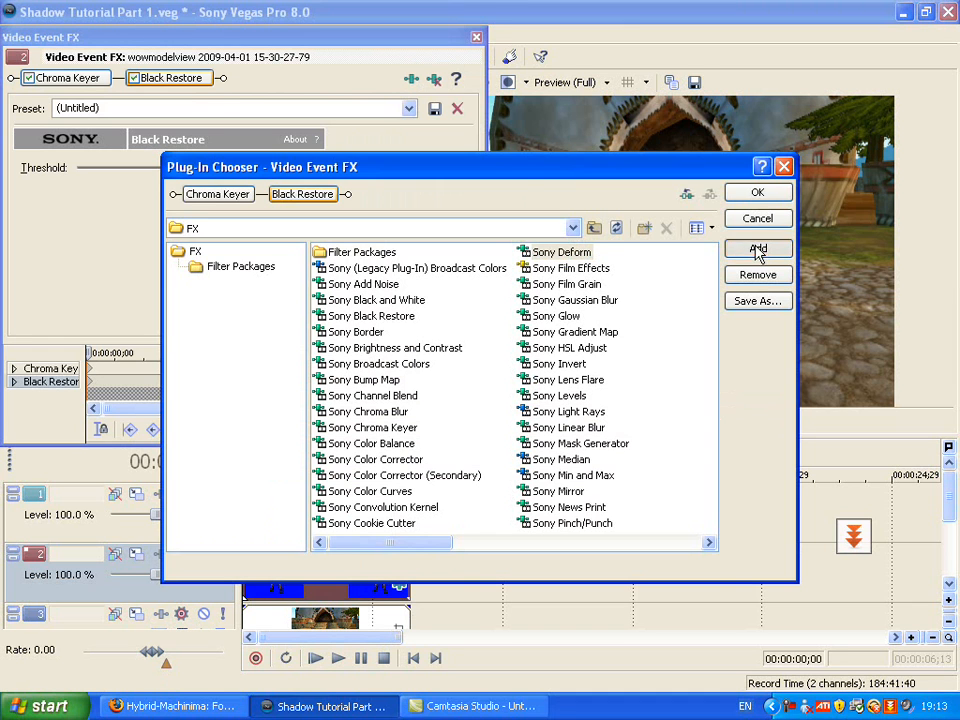
left_click(742, 197)
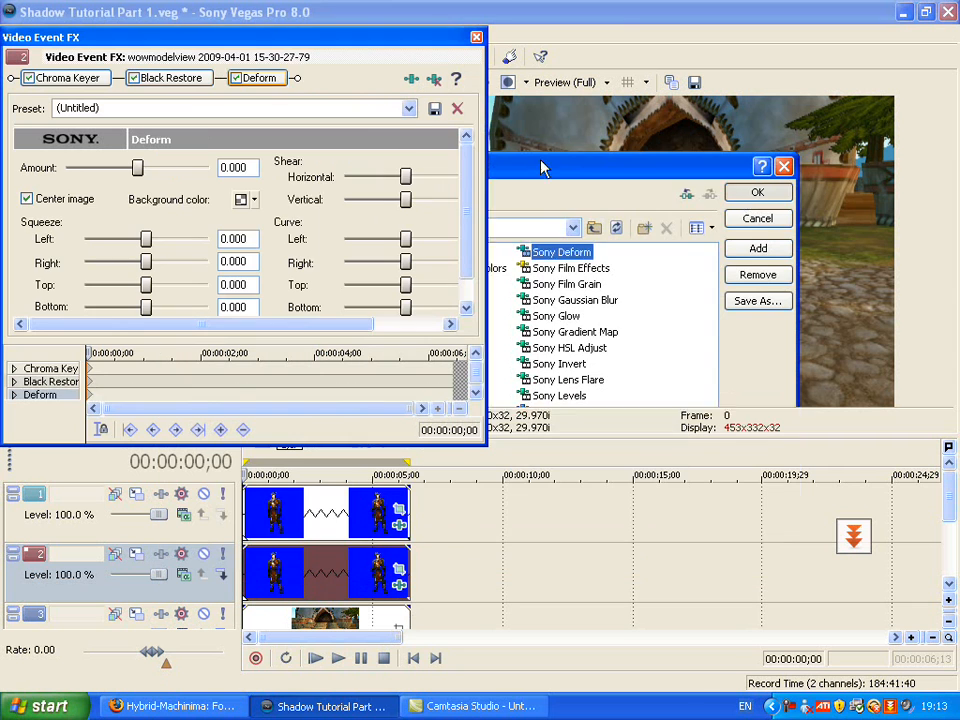
right_click(272, 79)
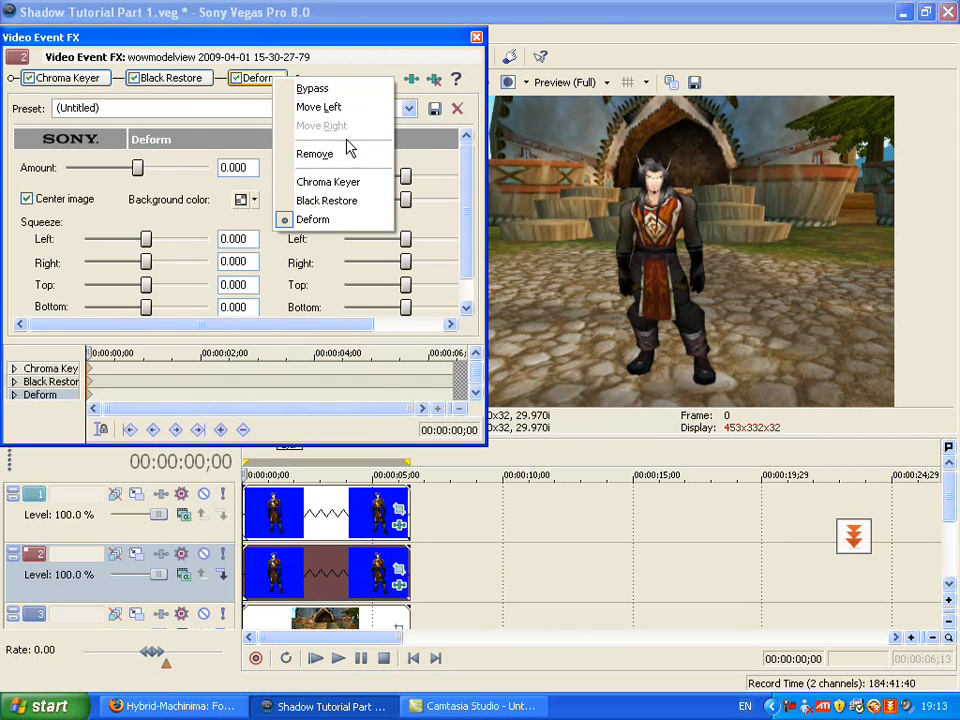
left_click(363, 80)
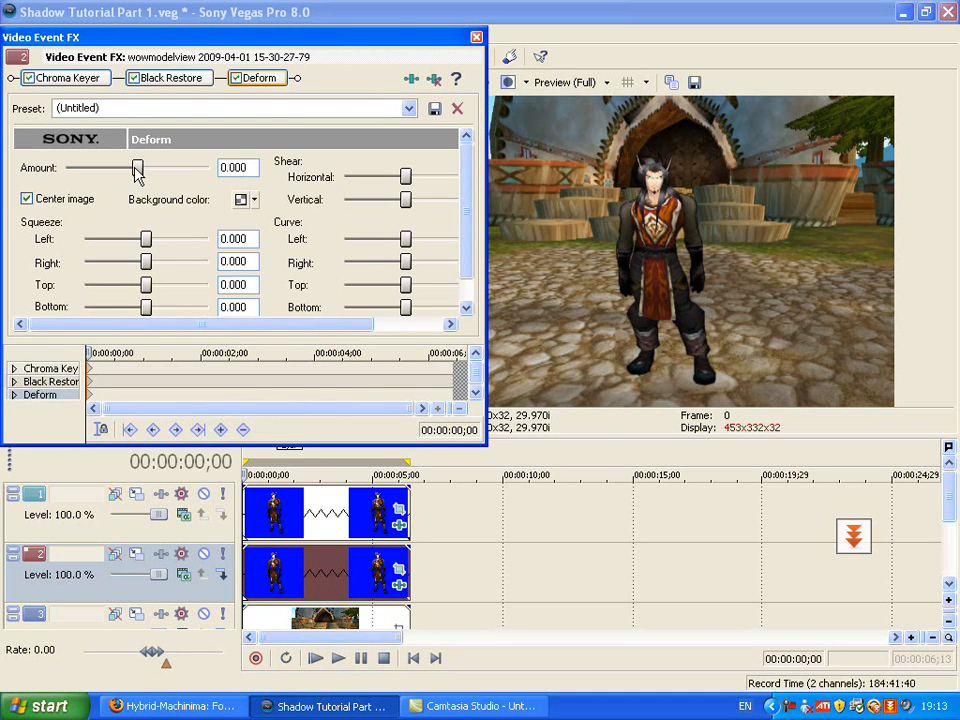
Set the Deform amount to 1.000 and increase the horizontal shear to slant the black silhouette behind the character
left_click_drag(137, 168, 218, 177)
scroll(465, 240, "down", 1)
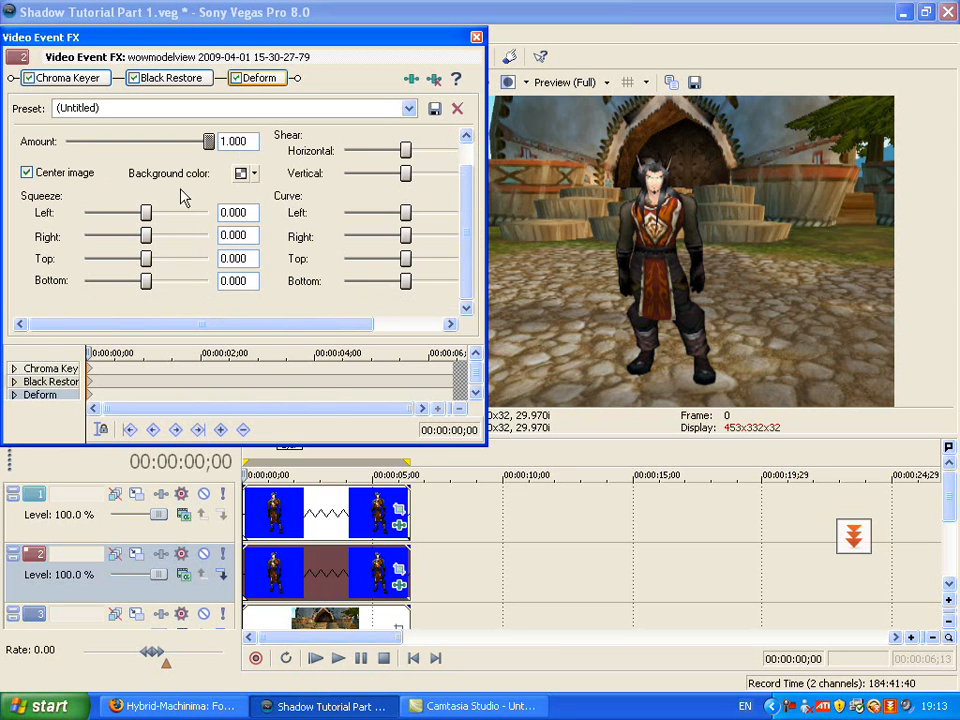
scroll(465, 230, "up", 1)
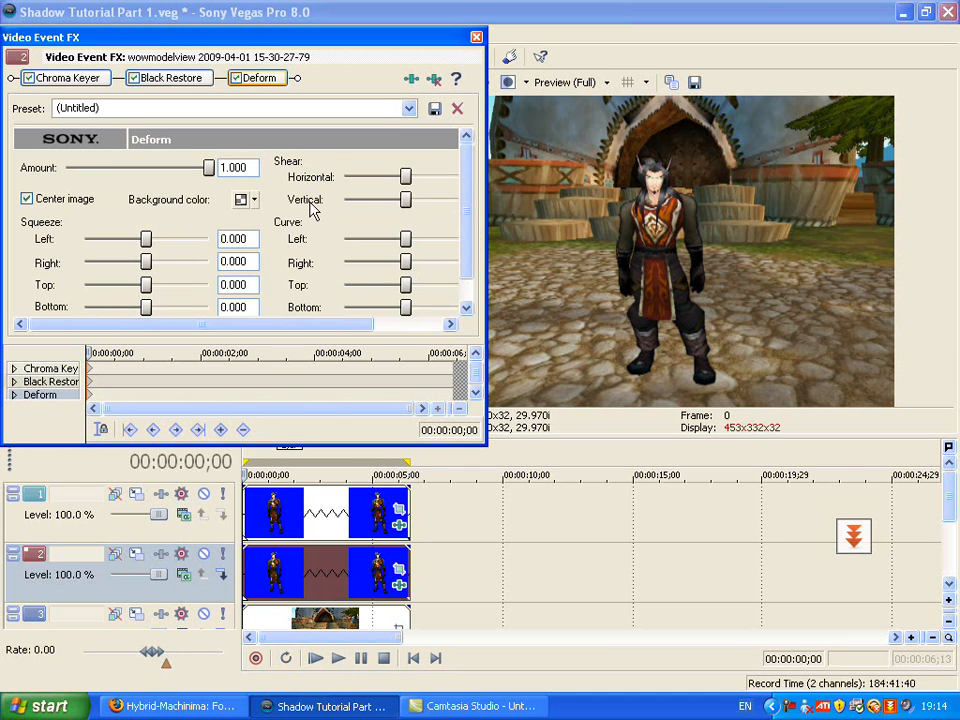
left_click_drag(404, 178, 420, 178)
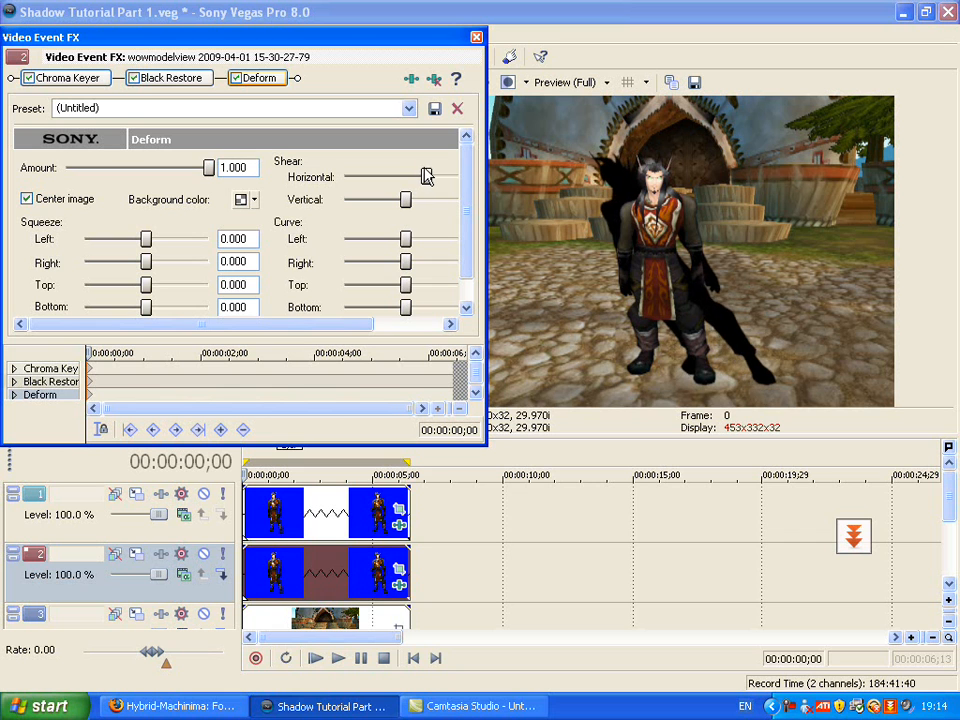
left_click(476, 37)
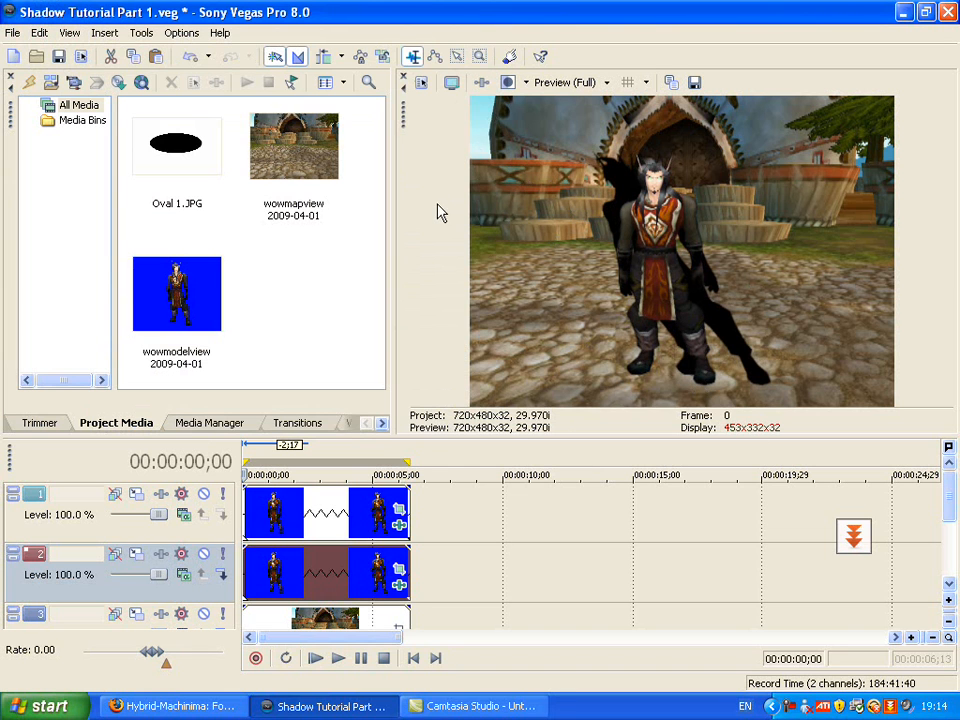
Reposition the track 2 clip's pan/crop frame to X Center 463.7 and Y Center 244.9, aligning the shadow's feet with the character's
left_click(399, 568)
left_click_drag(363, 257, 411, 258)
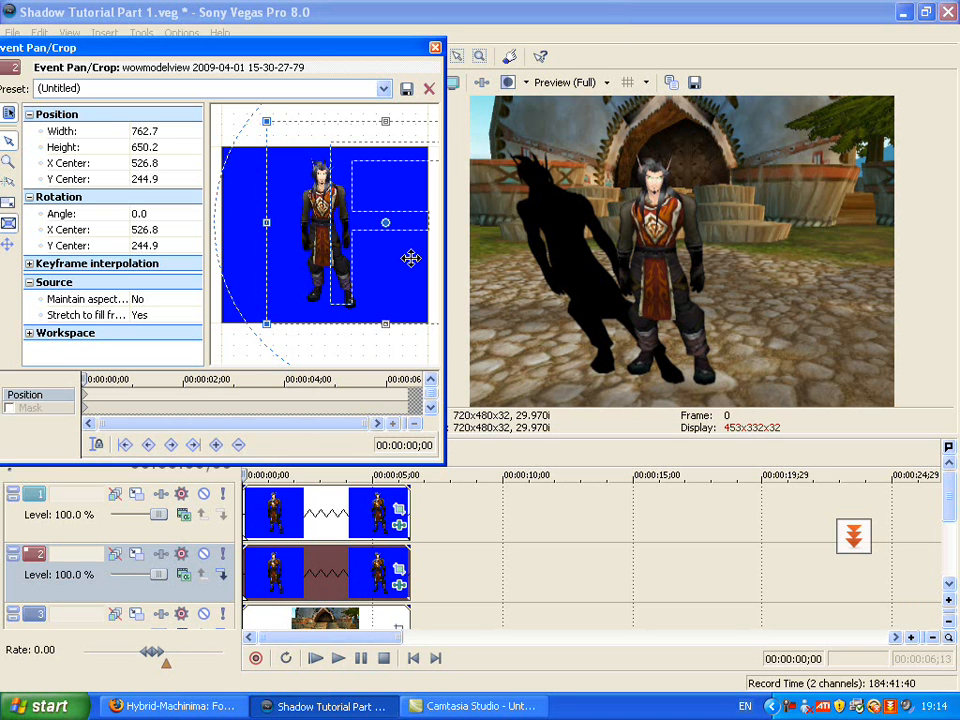
left_click_drag(411, 258, 356, 240)
key("Left")
key("Left")
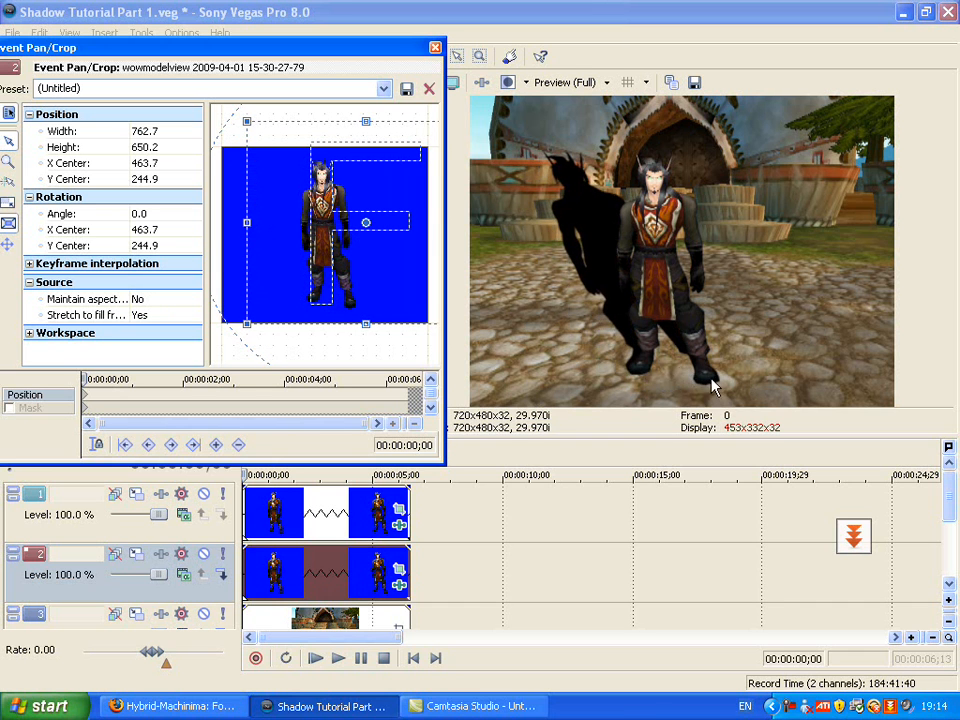
Enlarge the pan/crop frame to 1,201.3 by 1,024.0 and move its center to X 528.4, Y 101.1 to shrink the shadow
scroll(264, 158, "down", 2)
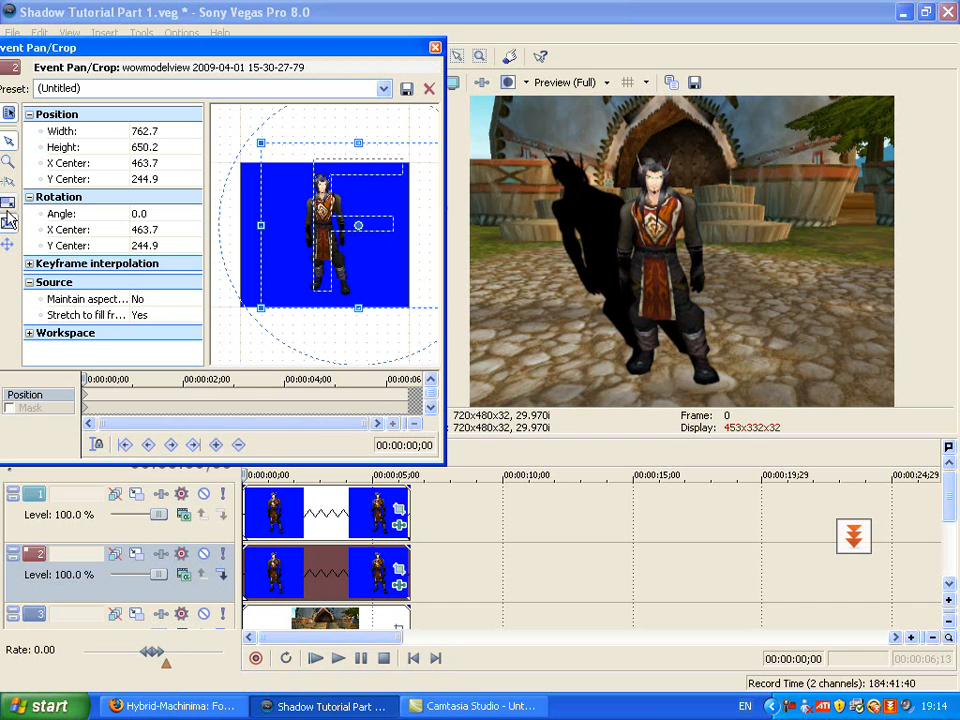
scroll(285, 115, "down", 2)
scroll(324, 178, "down", 2)
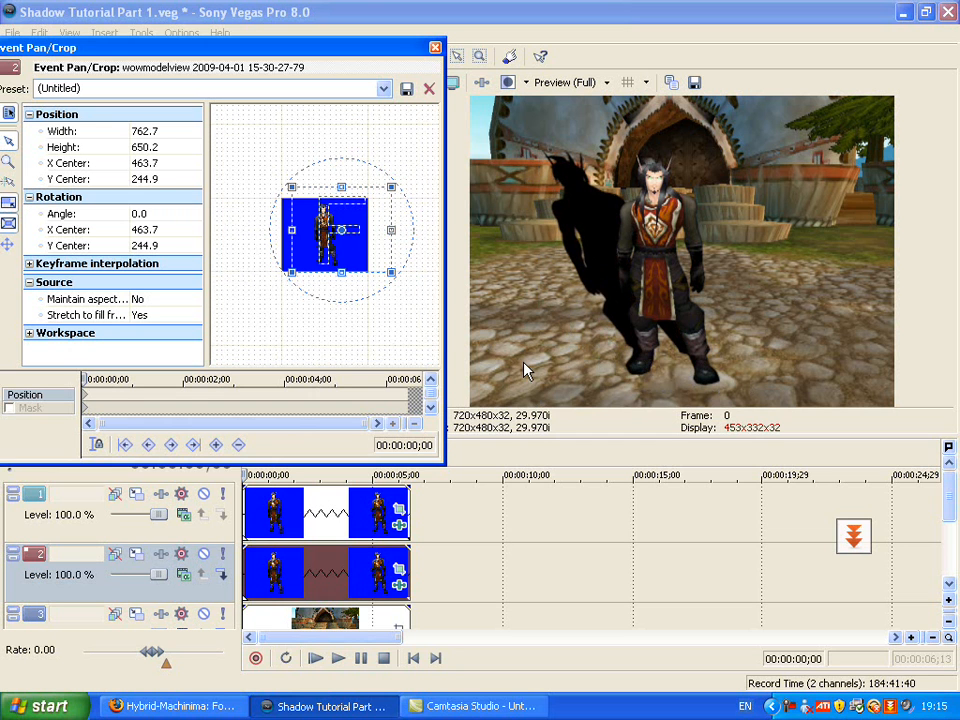
left_click_drag(345, 187, 360, 161)
left_click_drag(379, 262, 396, 244)
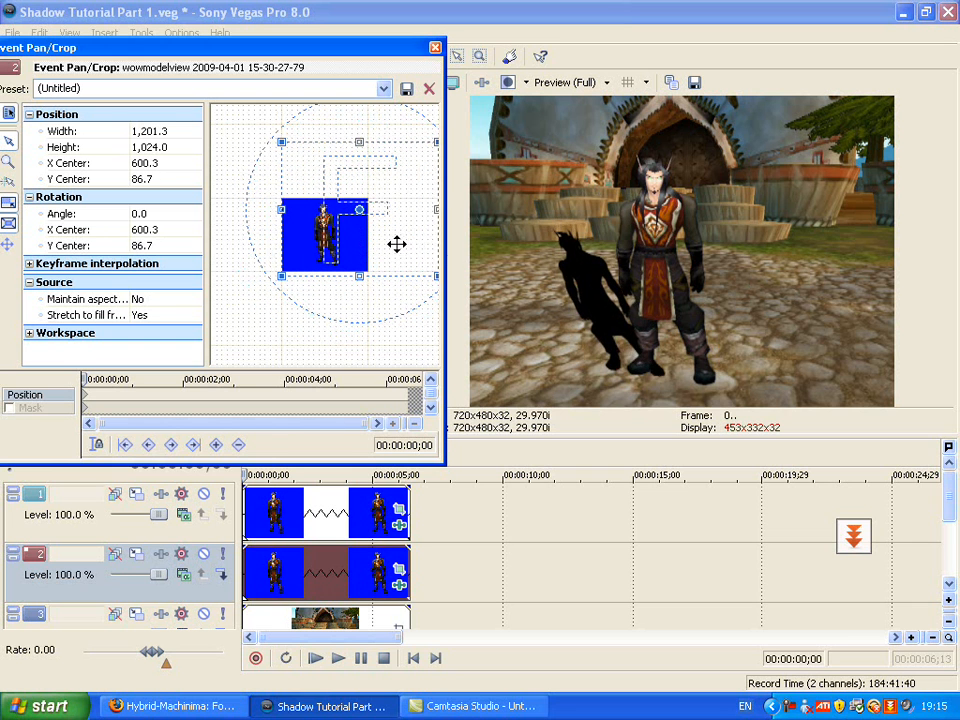
left_click_drag(332, 240, 369, 238)
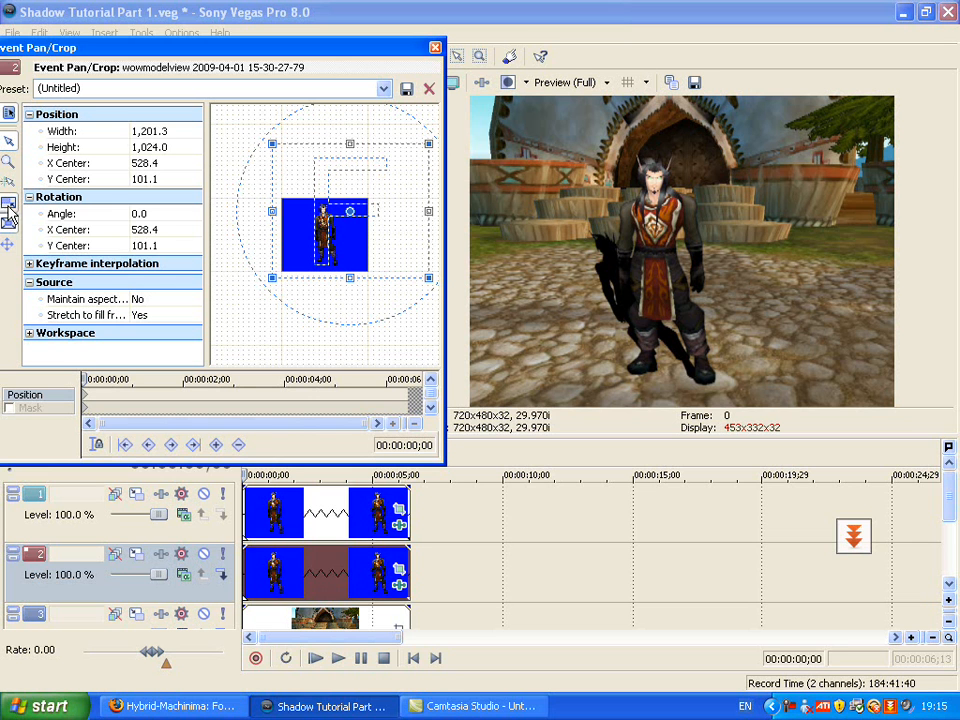
mouse_move(280, 143)
left_mouse_down()
mouse_move(258, 128)
mouse_move(290, 150)
mouse_move(296, 143)
mouse_move(299, 165)
mouse_move(272, 144)
left_mouse_up()
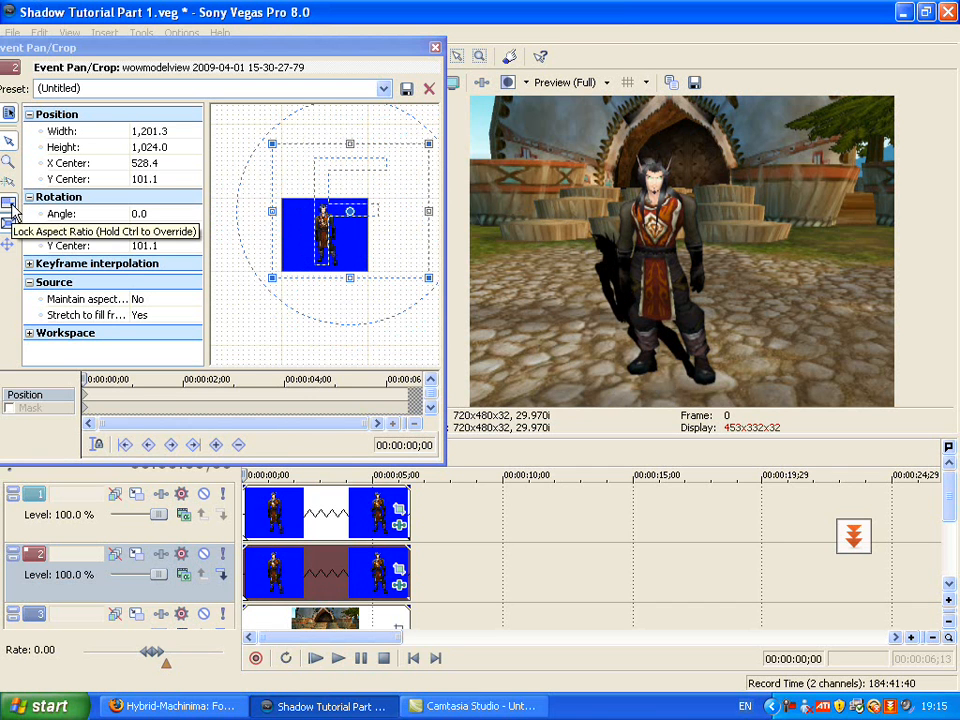
With the aspect ratio unlocked, narrow the pan/crop frame's width to 971.2 to widen the shadow
left_click_drag(272, 211, 309, 212)
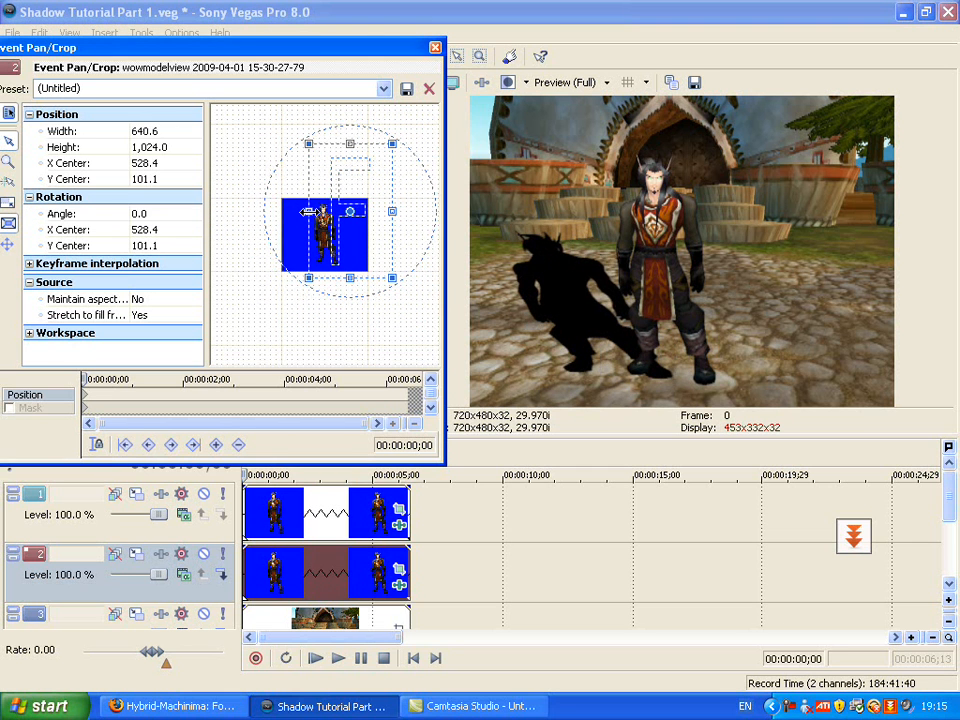
key("ctrl+z")
mouse_move(356, 146)
left_mouse_down()
mouse_move(356, 133)
mouse_move(362, 158)
mouse_move(357, 144)
left_mouse_up()
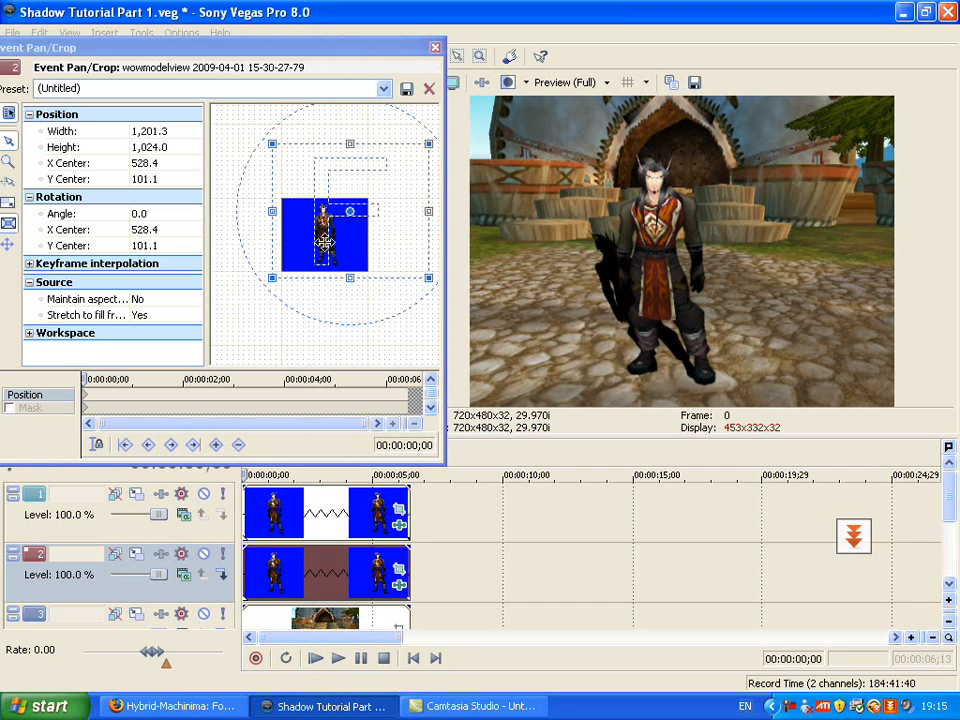
left_click_drag(265, 211, 286, 211)
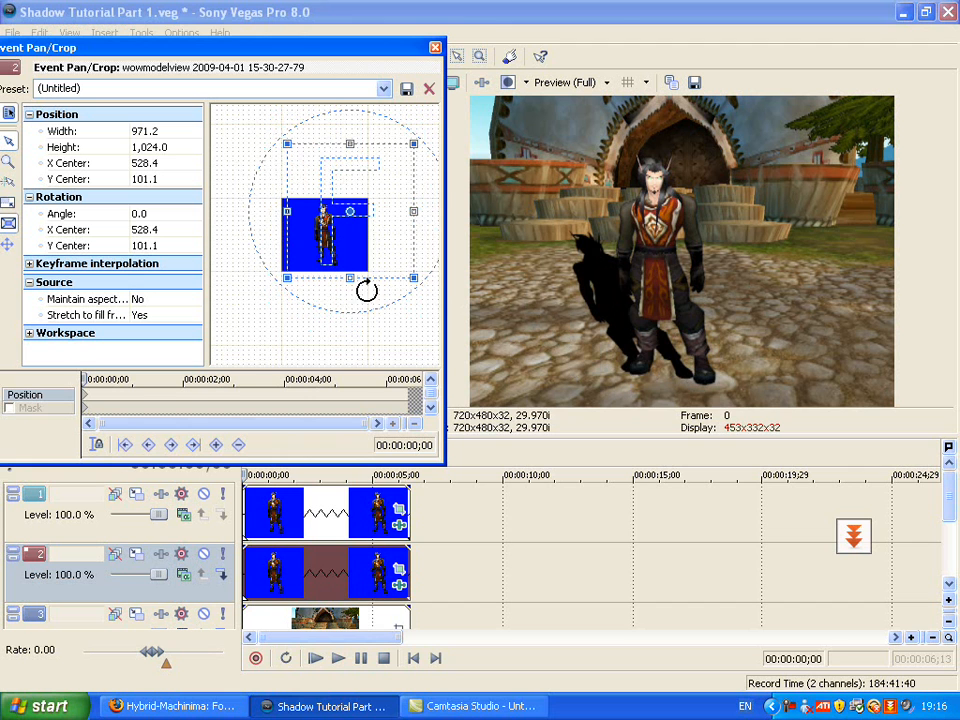
Narrow the track 2 clip's pan/crop frame to a width of 856.2 and move its center to X 478.0, Y 86.7
left_click_drag(377, 246, 372, 246)
mouse_move(273, 213)
left_mouse_down()
mouse_move(273, 202)
mouse_move(288, 211)
left_mouse_up()
key("ctrl+z")
left_click_drag(337, 234, 343, 241)
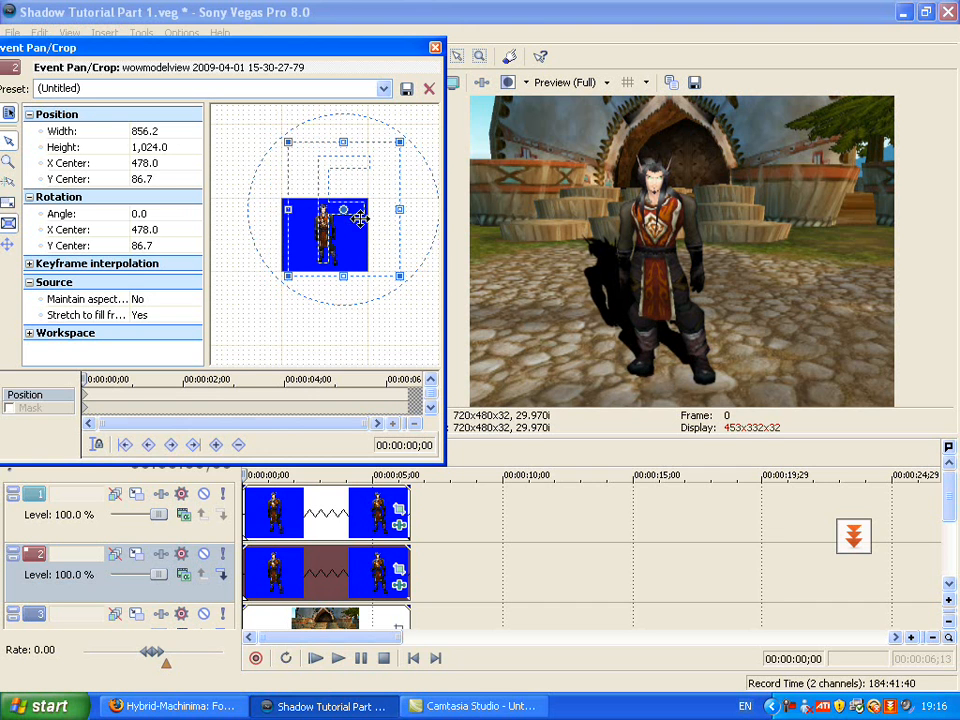
scroll(362, 218, "down", 1)
left_click_drag(351, 145, 351, 141)
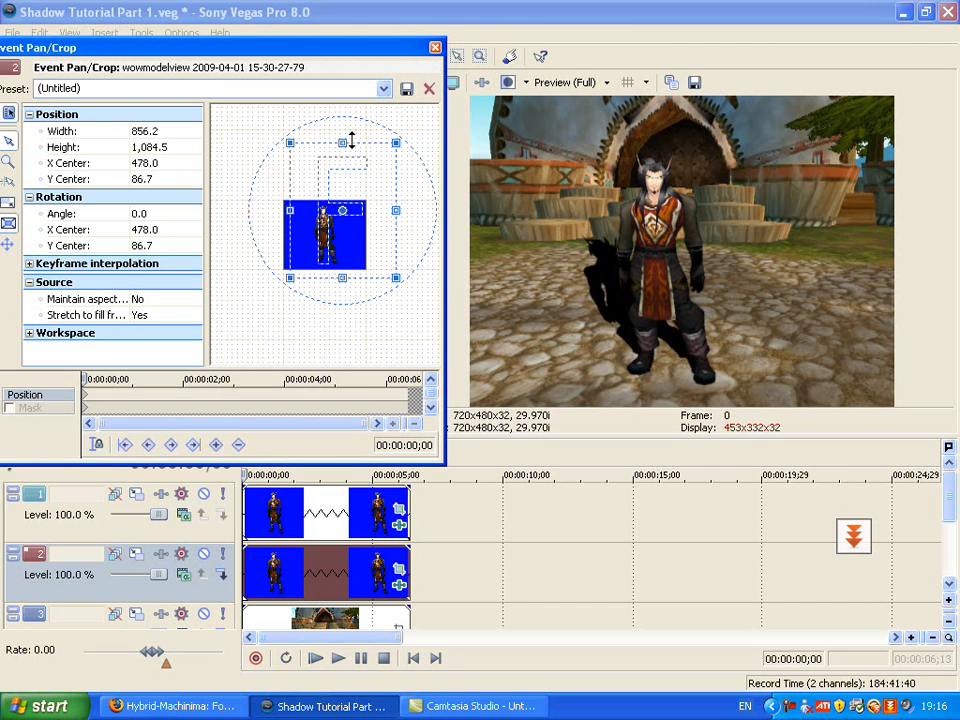
key("ctrl+z")
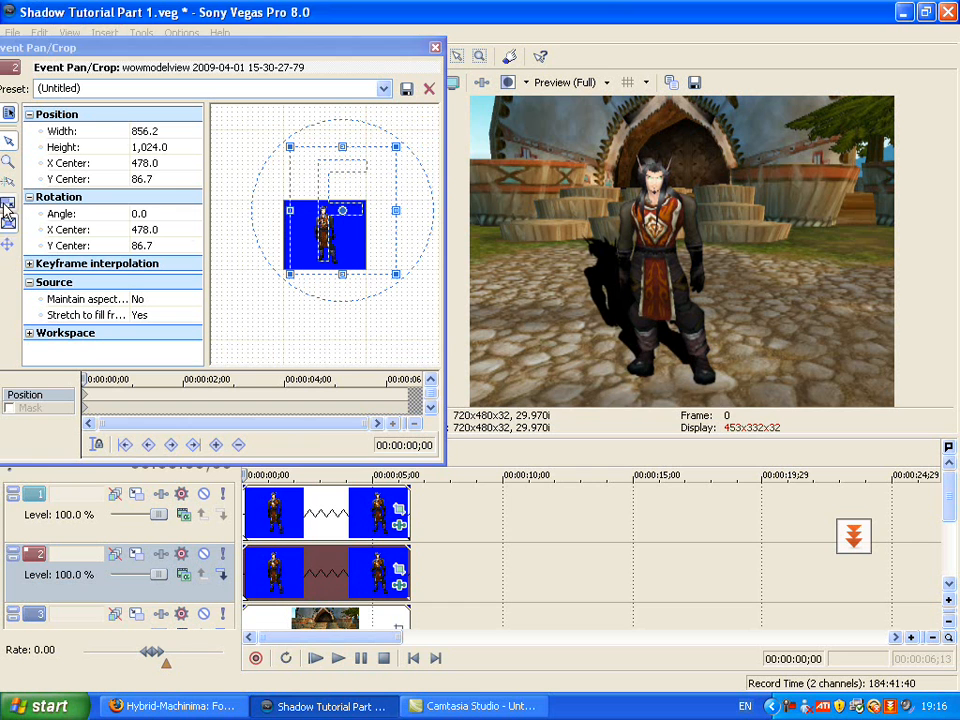
Resize the shadow's pan/crop frame to 836.4 by 1,145.0 and center it at X 478.0, Y 41.3, then finish cropping
left_click_drag(348, 230, 348, 231)
left_click_drag(358, 141, 347, 141)
left_click_drag(343, 228, 350, 272)
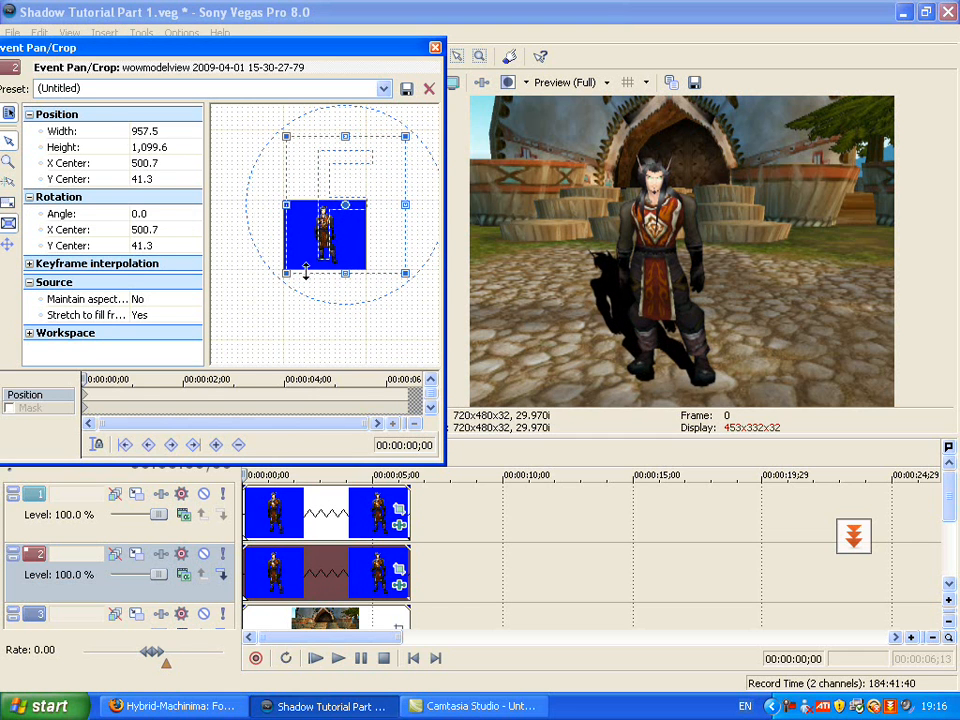
key("ctrl+z")
left_click_drag(285, 206, 298, 206)
left_click_drag(380, 246, 378, 248)
key("Up")
key("Up")
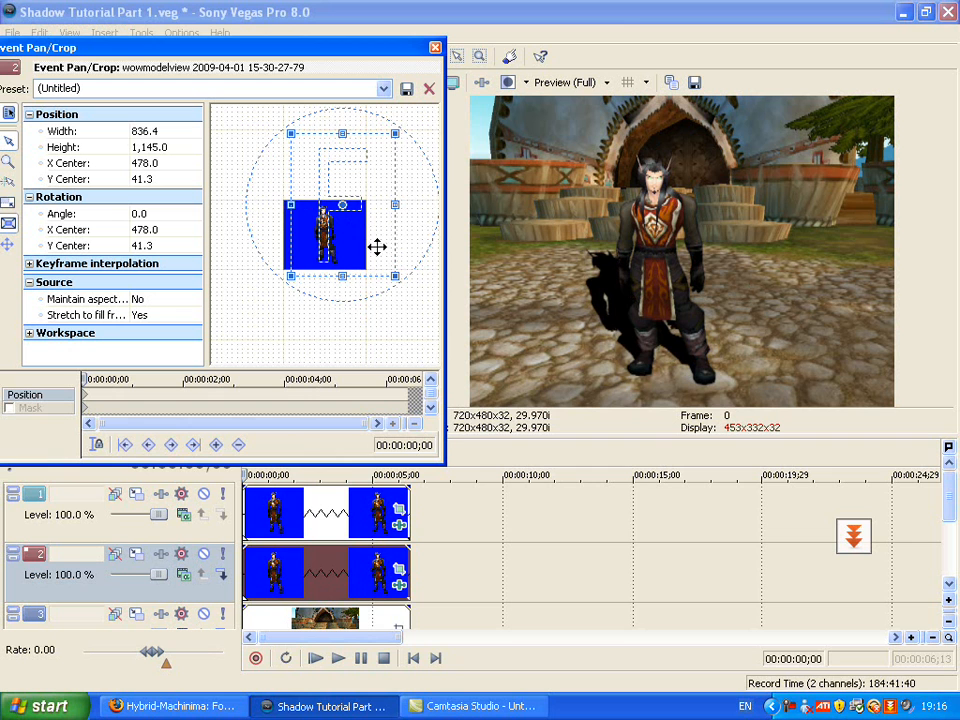
left_click(435, 48)
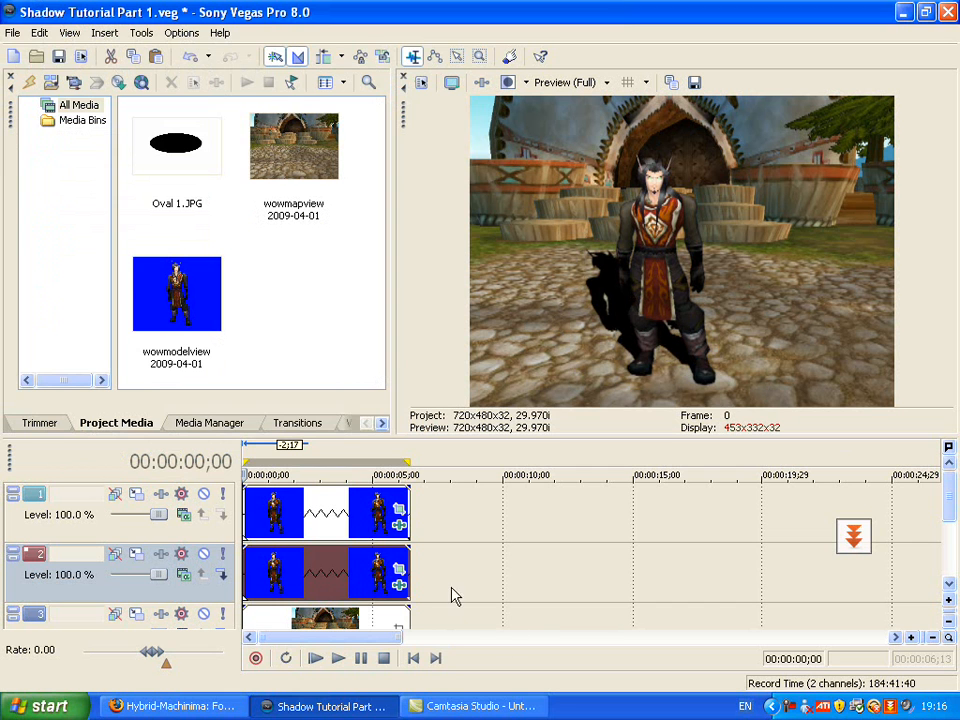
Add a Gaussian Blur effect to the track 2 shadow clip after its Deform effect
left_click(400, 588)
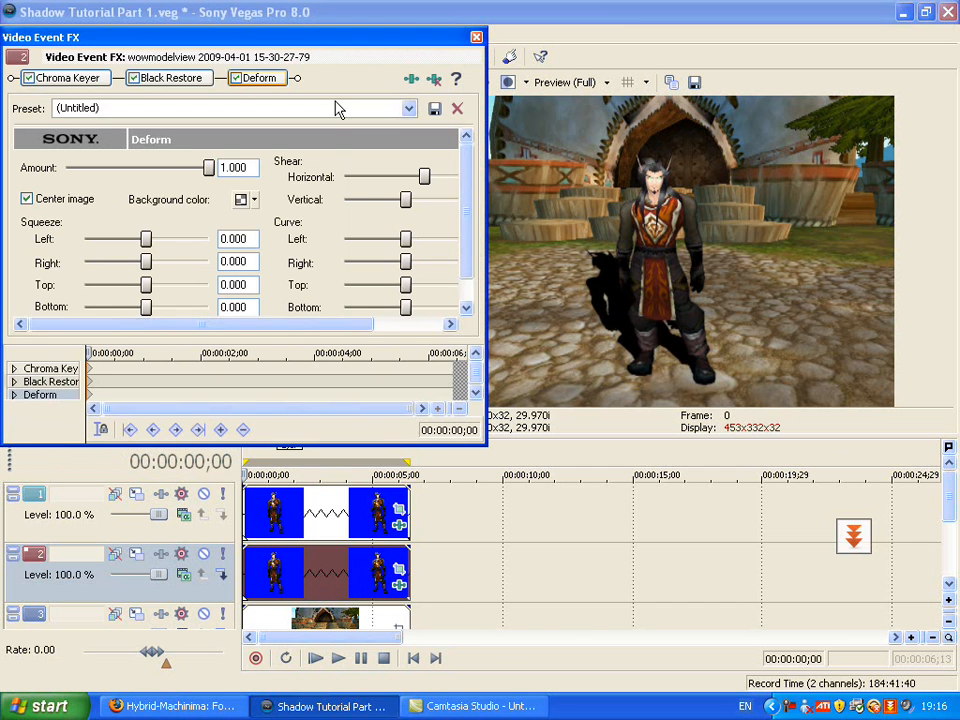
right_click(377, 562)
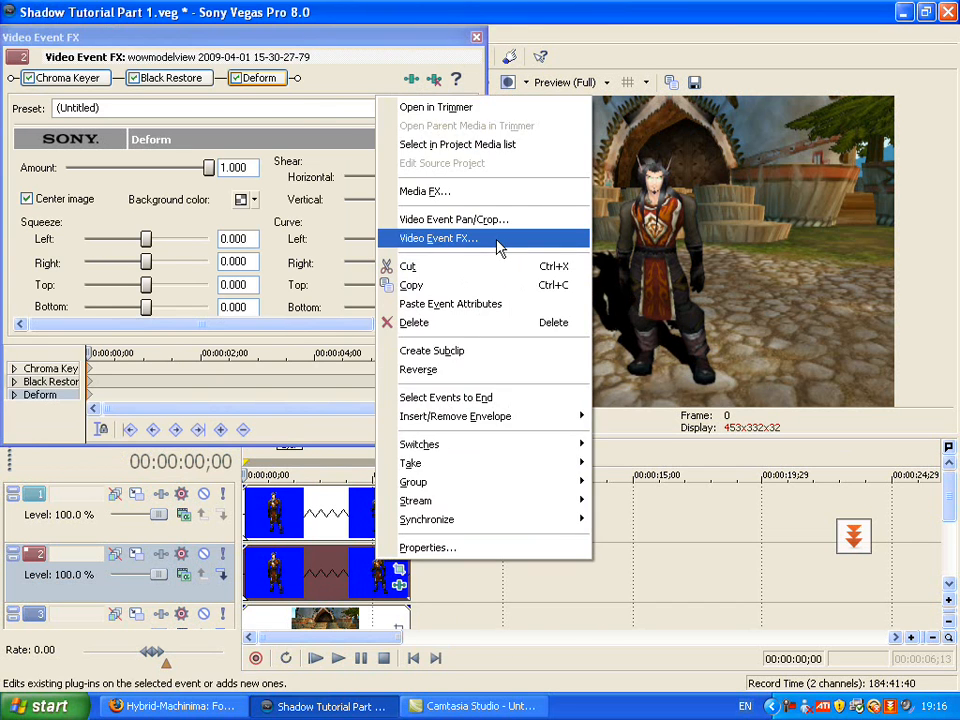
left_click(496, 247)
left_click(410, 80)
left_click(575, 300)
left_click(758, 248)
left_click(758, 193)
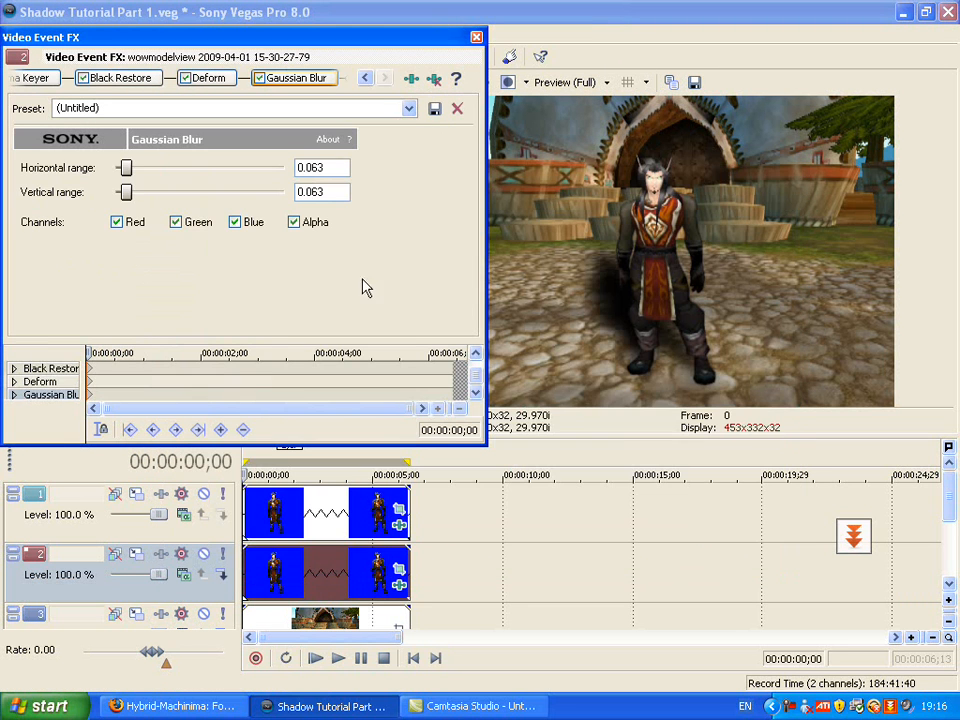
Set the Gaussian Blur's horizontal range to 0.016 and vertical range to 0.014 to soften the shadow's edges slightly
left_click_drag(126, 194, 65, 169)
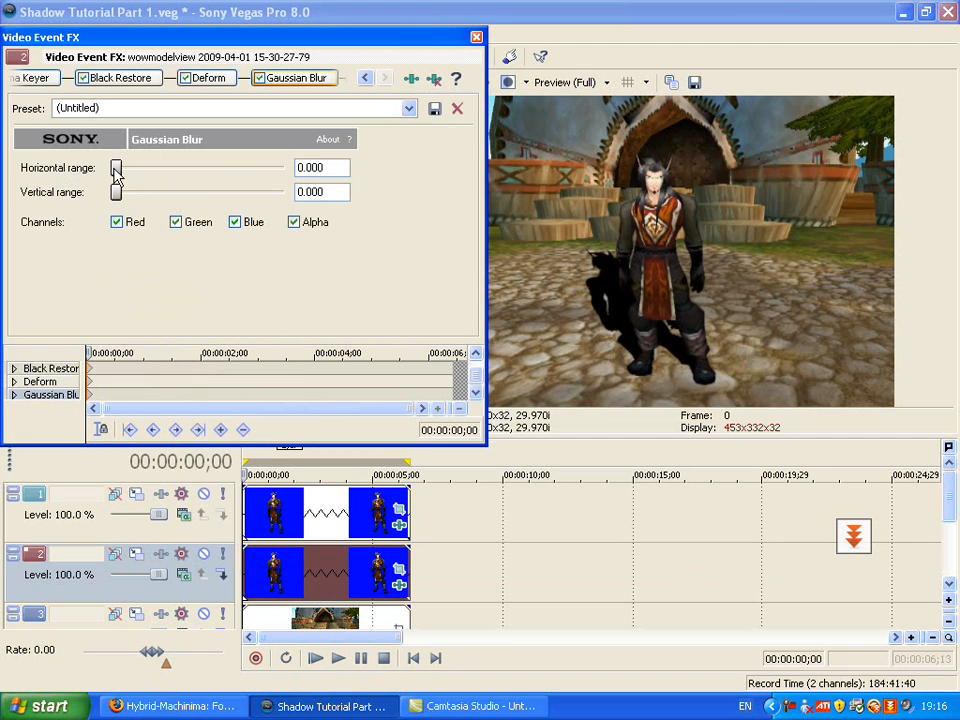
left_click_drag(187, 191, 190, 192)
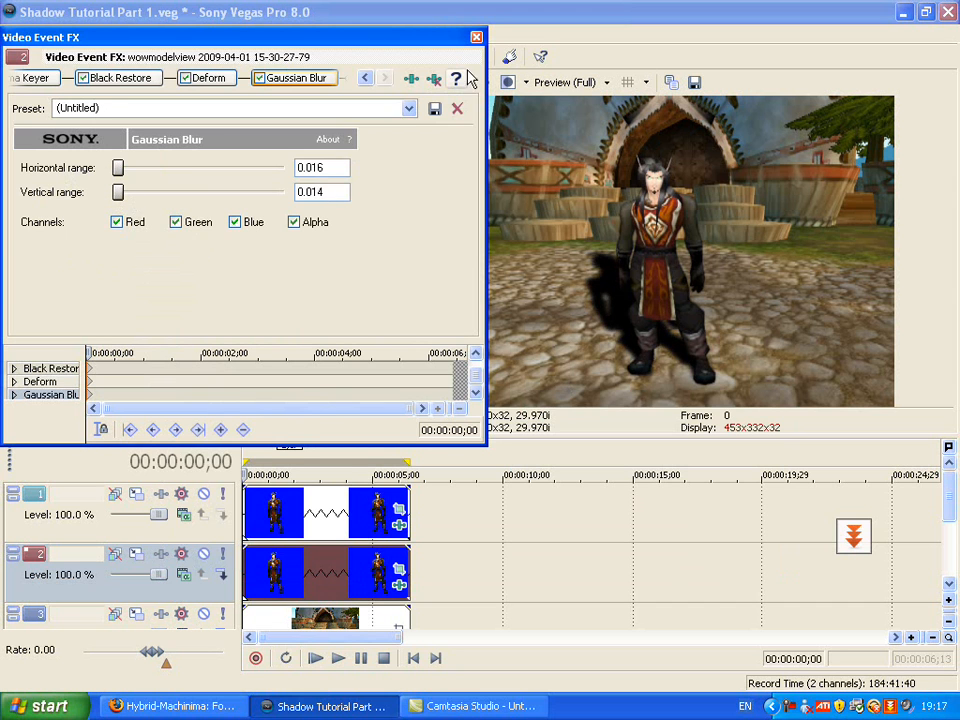
left_click(476, 37)
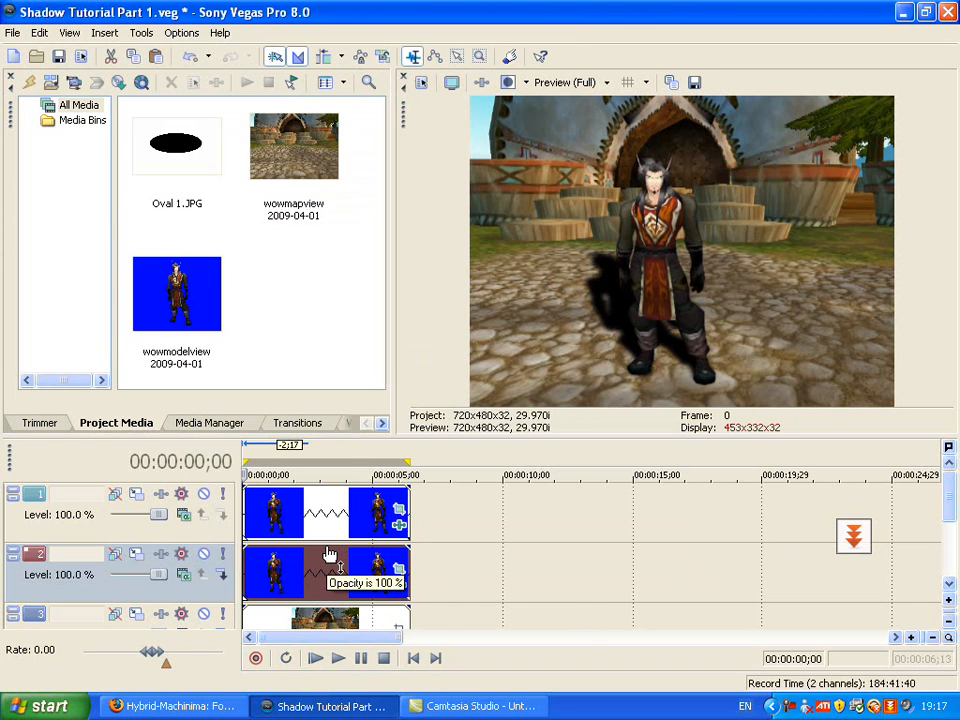
Lower the opacity of the track 2 shadow clip so the ground shows through the shadow
left_click_drag(330, 554, 332, 576)
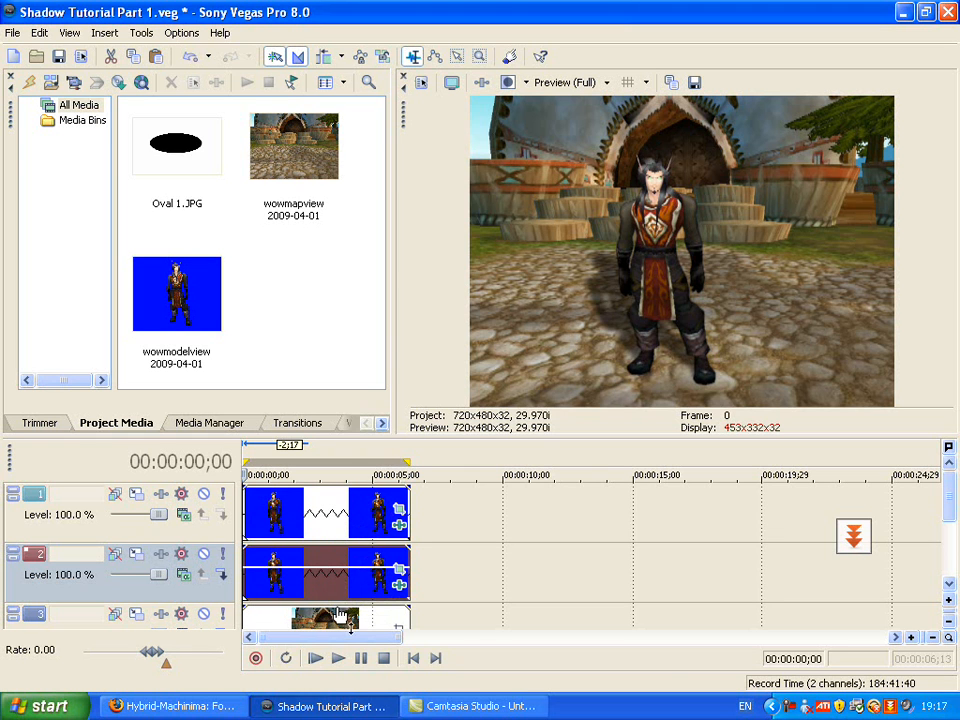
Play the project and move back through the timeline to check the shadow against the character's motion
key("space")
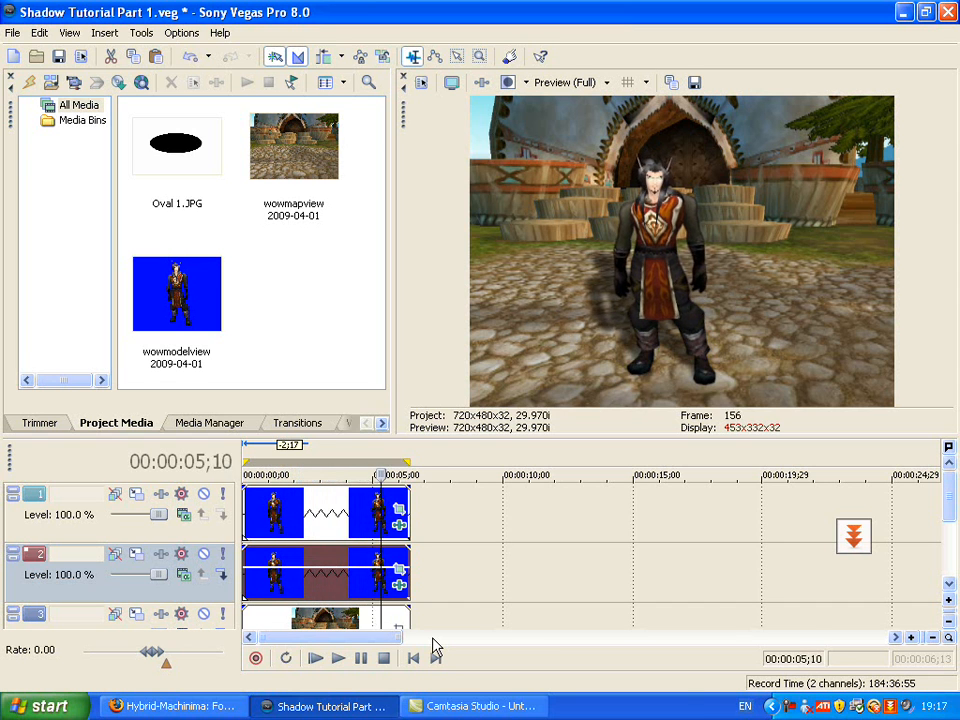
key("Left")
key("Left")
key("Left")
key("Left")
key("Left")
key("Left")
key("Left")
key("Left")
key("Left")
key("Left")
key("Left")
key("Left")
key("Left")
key("Left")
key("Left")
key("Left")
key("Left")
key("Left")
key("Left")
key("Left")
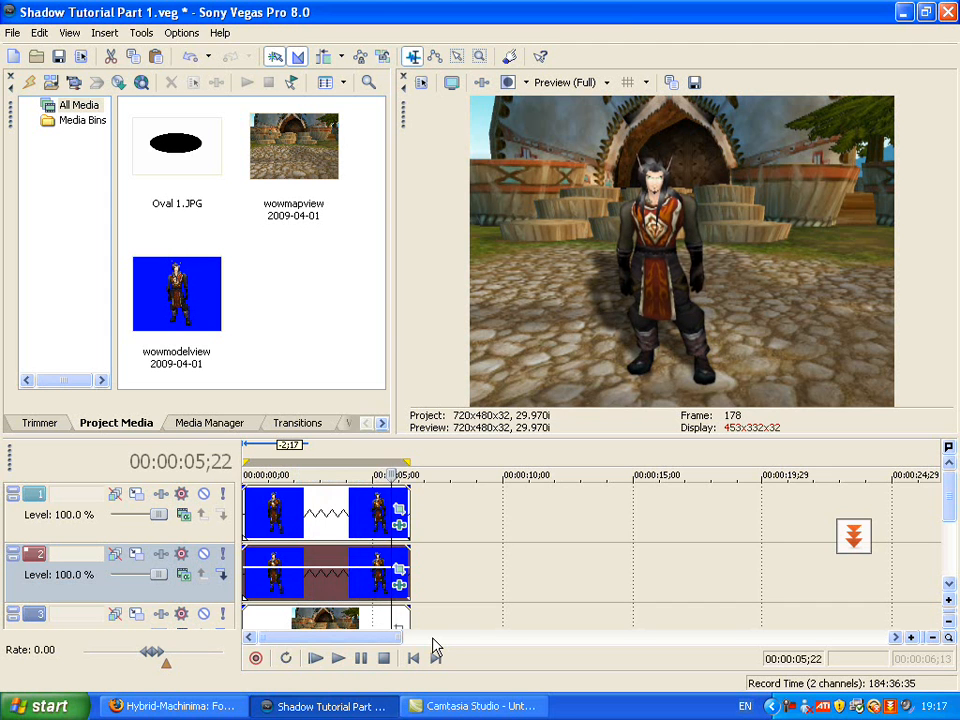
key("Left")
key("Left")
key("Left")
key("Left")
key("Left")
key("Left")
key("Left")
key("Left")
key("Left")
key("Left")
key("Left")
key("Left")
key("Left")
key("Left")
key("Left")
key("Left")
key("Left")
key("Left")
key("Left")
key("Left")
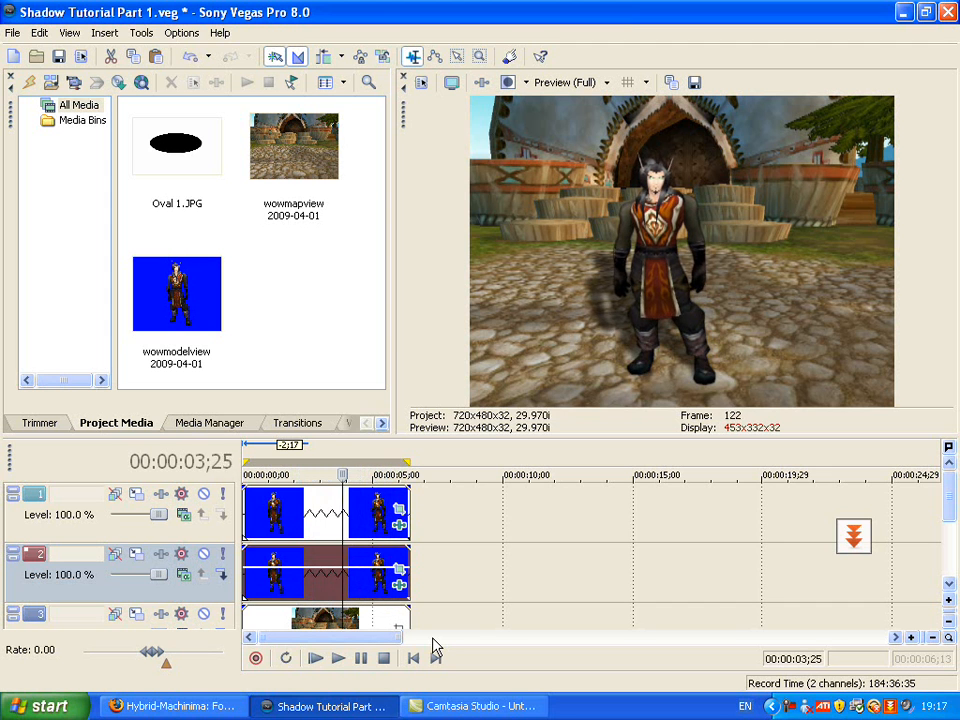
key("Left")
key("Left")
key("Left")
key("Left")
key("Left")
key("Left")
key("Left")
key("Left")
key("Left")
key("Left")
key("Left")
key("Left")
key("Left")
key("Left")
key("Left")
key("Left")
key("Left")
key("Left")
key("Left")
key("Left")
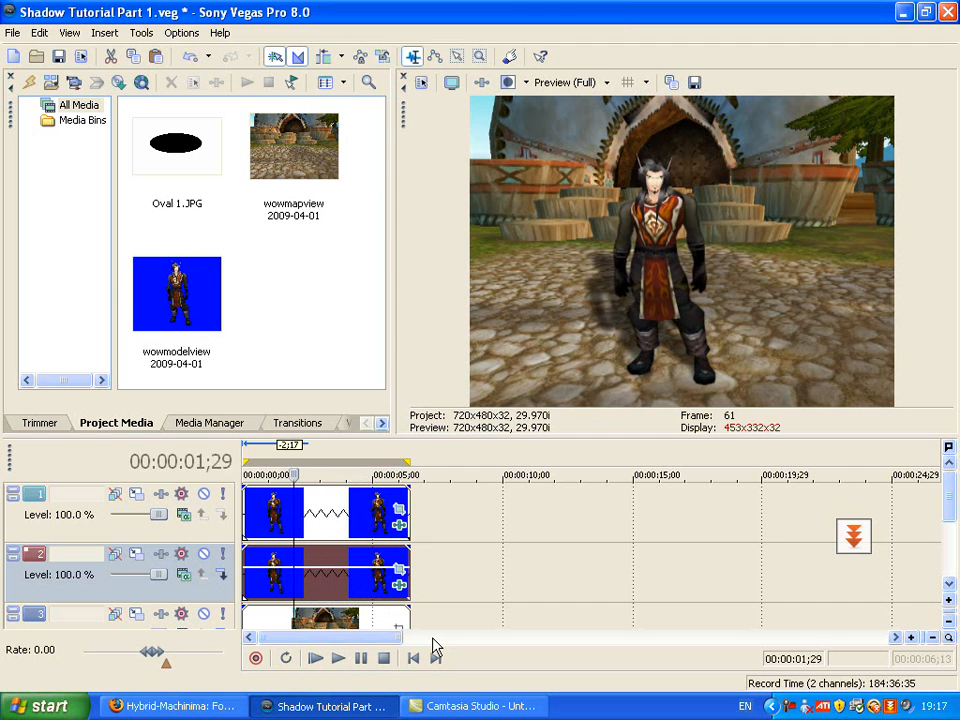
key("Left")
key("Left")
key("Left")
key("Left")
key("Left")
key("Left")
key("Left")
key("Left")
key("Left")
key("Left")
key("Left")
key("Left")
key("Left")
key("Left")
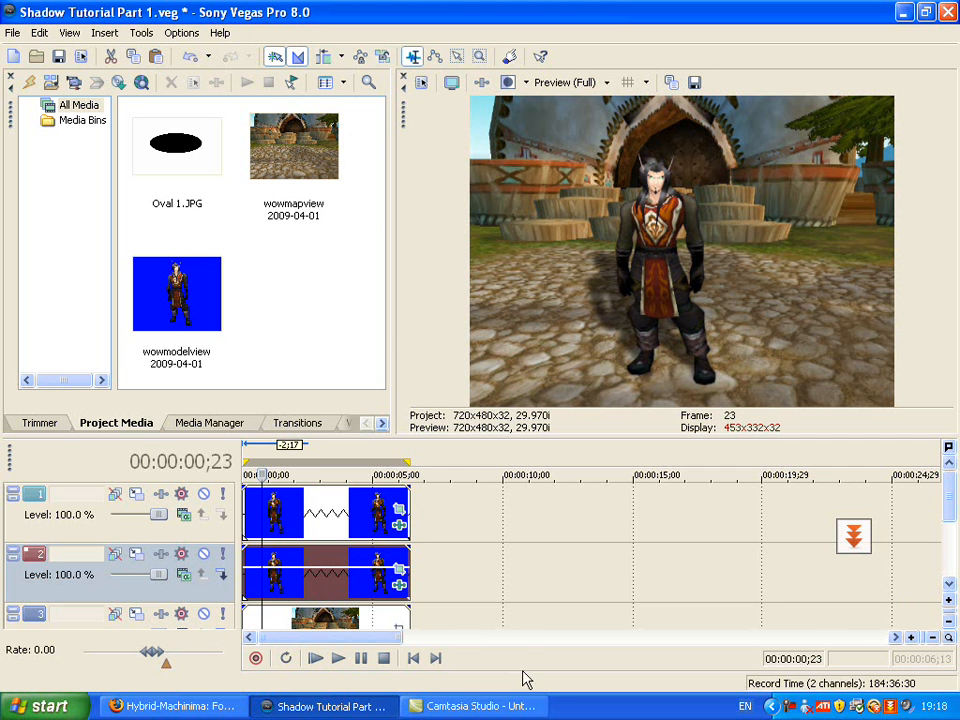
right_click(796, 706)
left_click(836, 605)
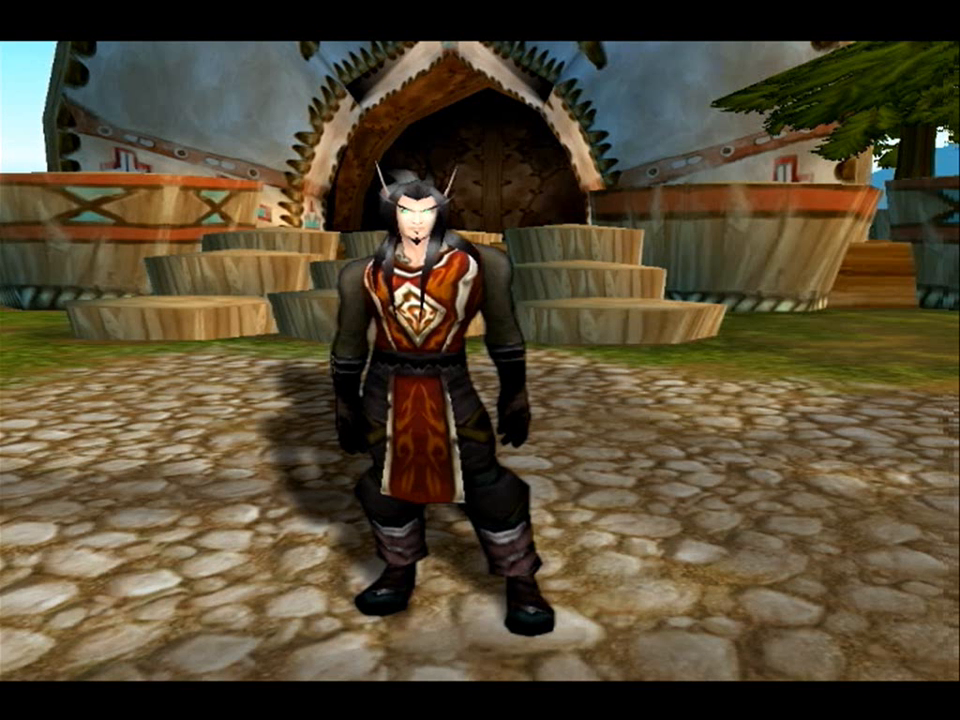